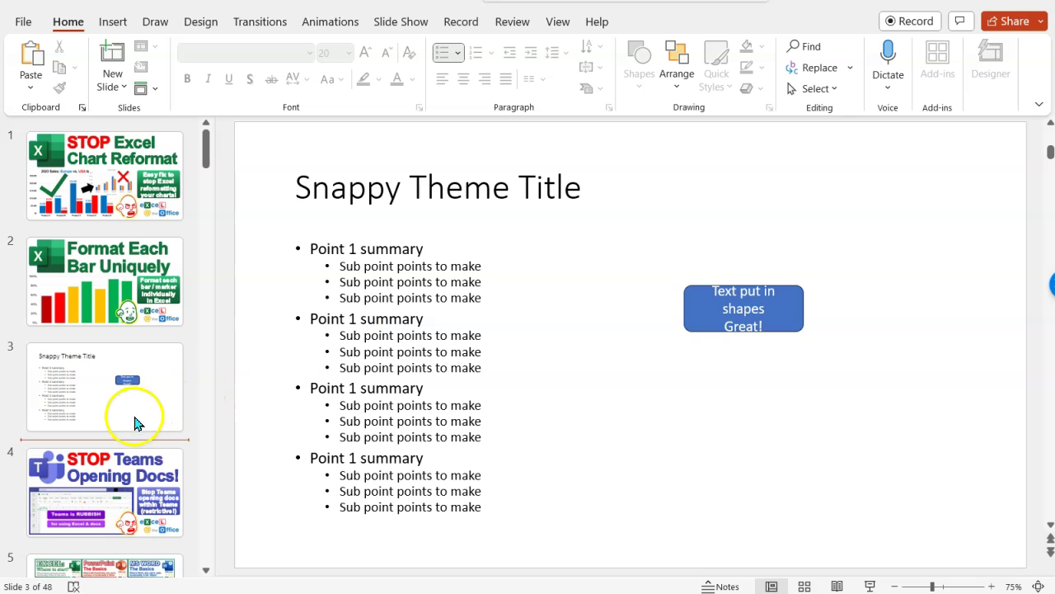
- Paste the copied bullets as text only after slide 3, then delete the pasted text box
left_click(119, 360)
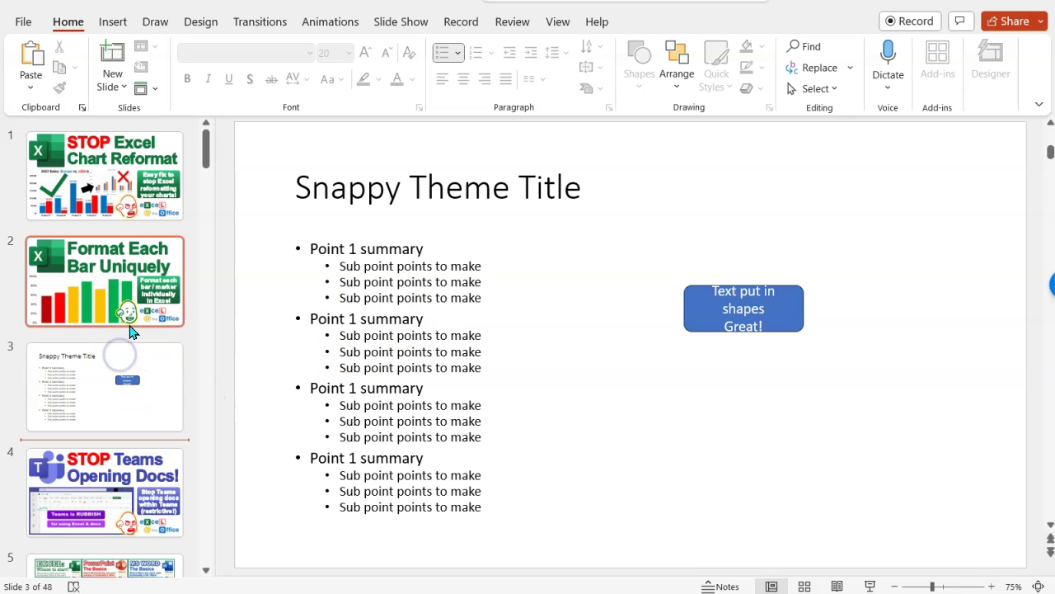
left_click_drag(124, 371, 128, 446)
right_click(128, 446)
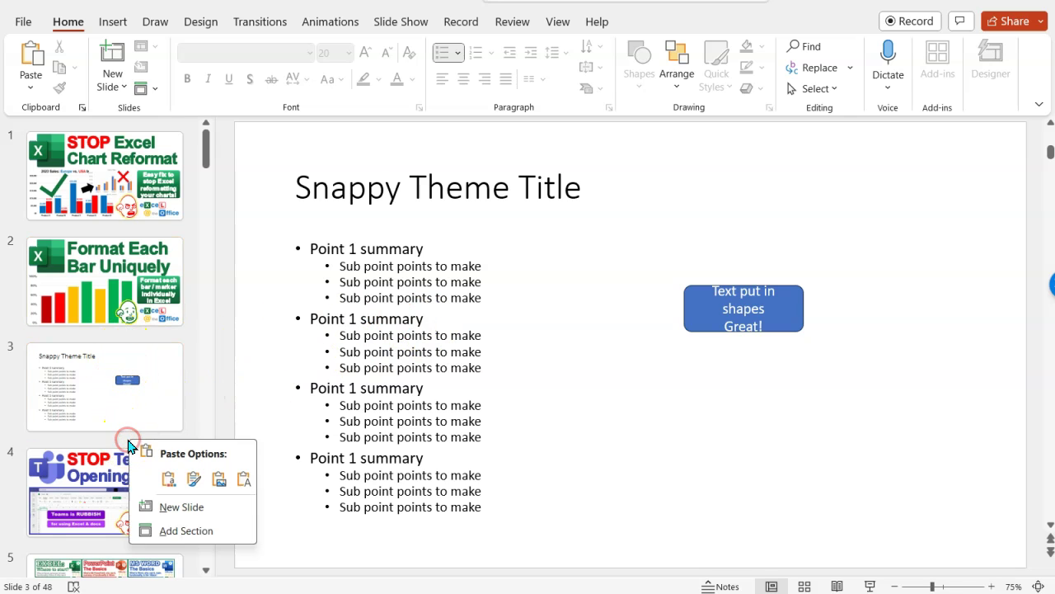
left_click(244, 480)
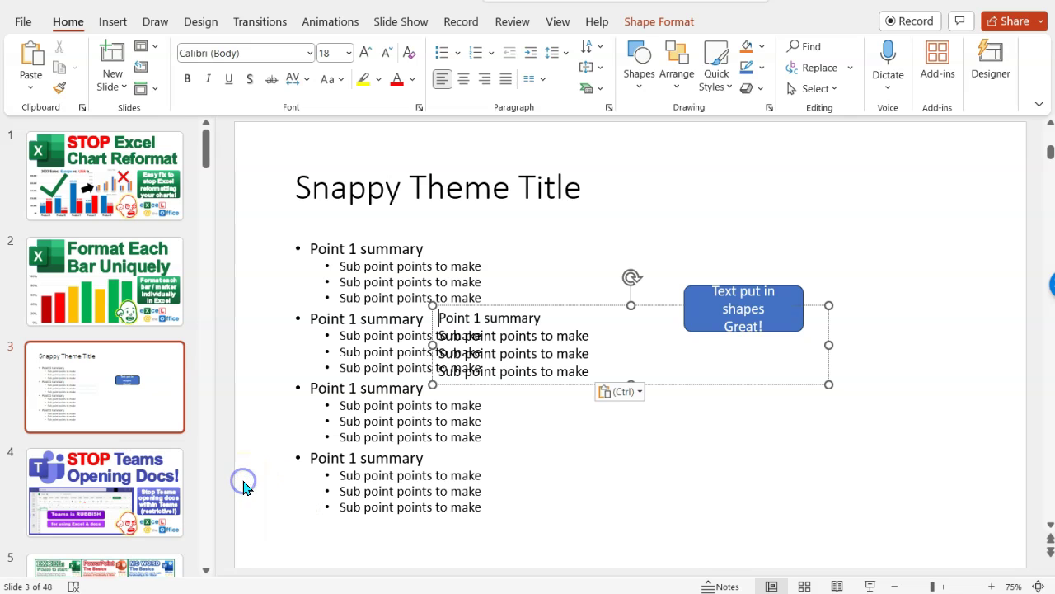
left_click(673, 381)
key("Delete")
- Insert a blank new slide after slide 3, then delete that empty slide 4
right_click(145, 441)
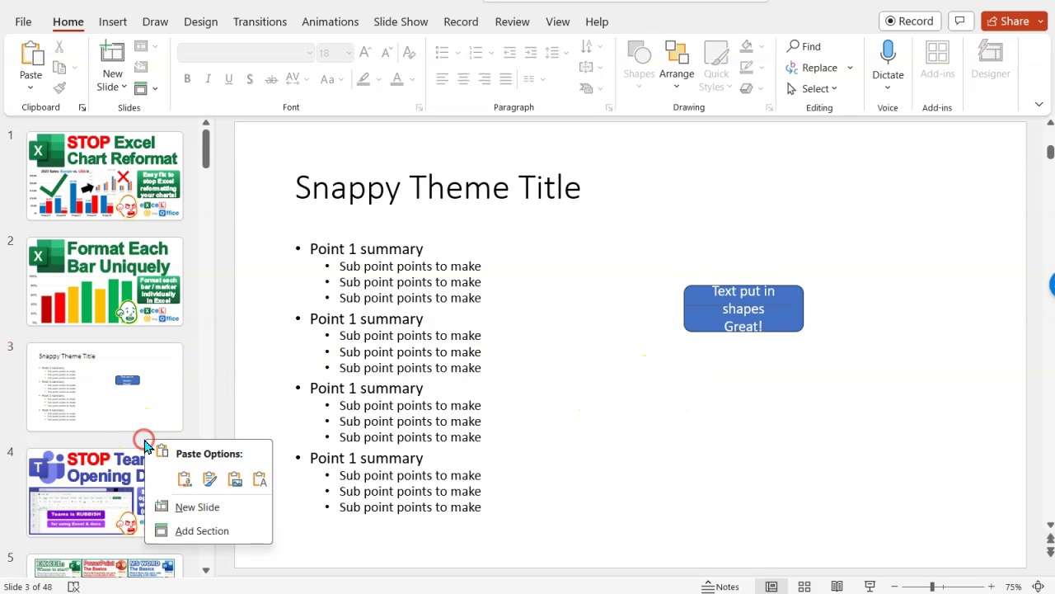
left_click(210, 512)
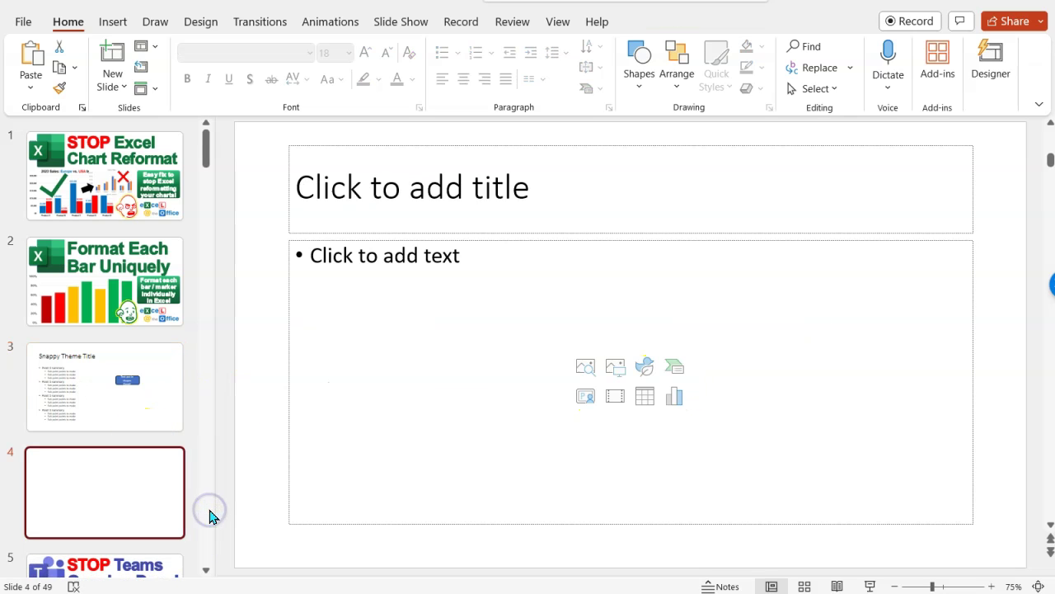
left_click(412, 262)
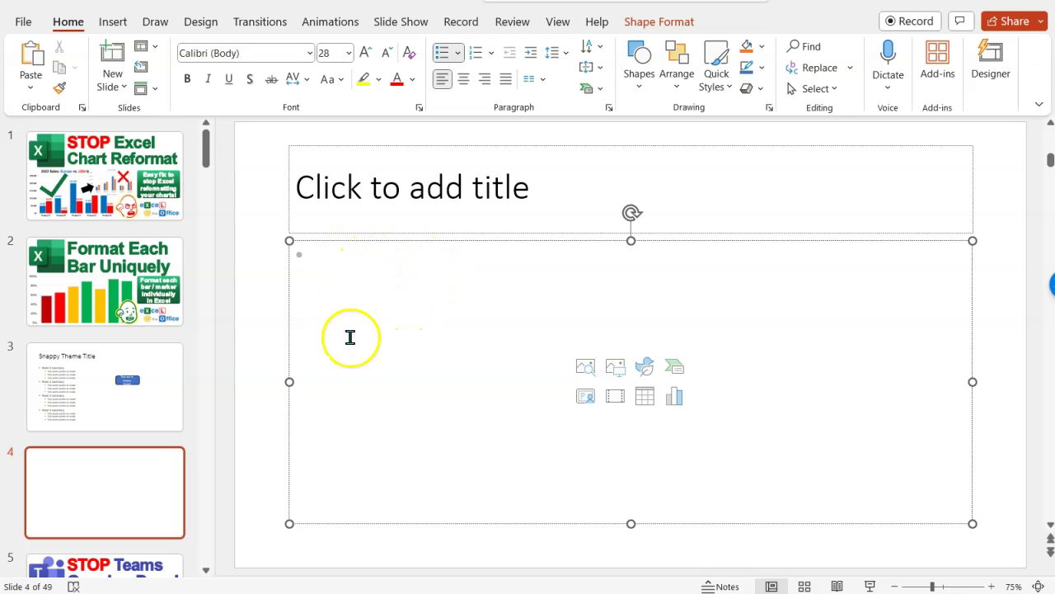
left_click(134, 487)
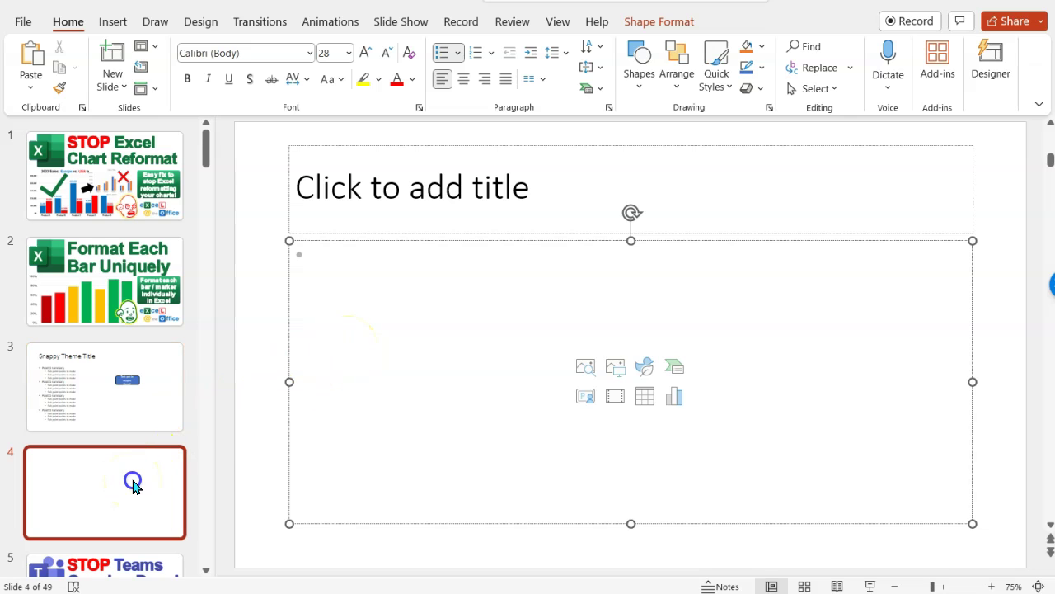
key("Delete")
- On slide 3, stretch the bullet text box's top, left, bottom and right edges outward
left_click(126, 418)
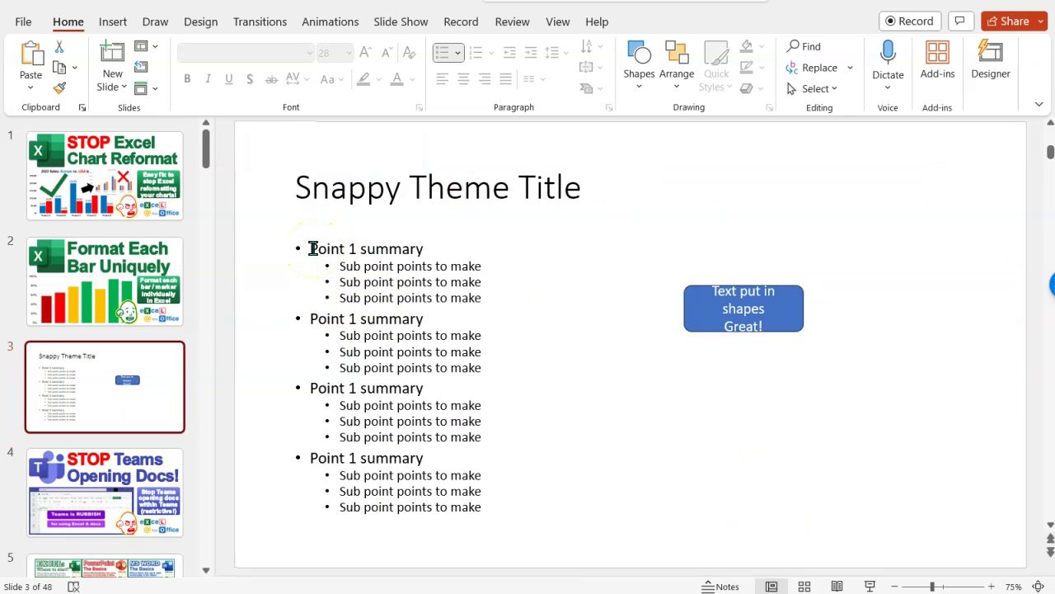
left_click_drag(312, 248, 495, 294)
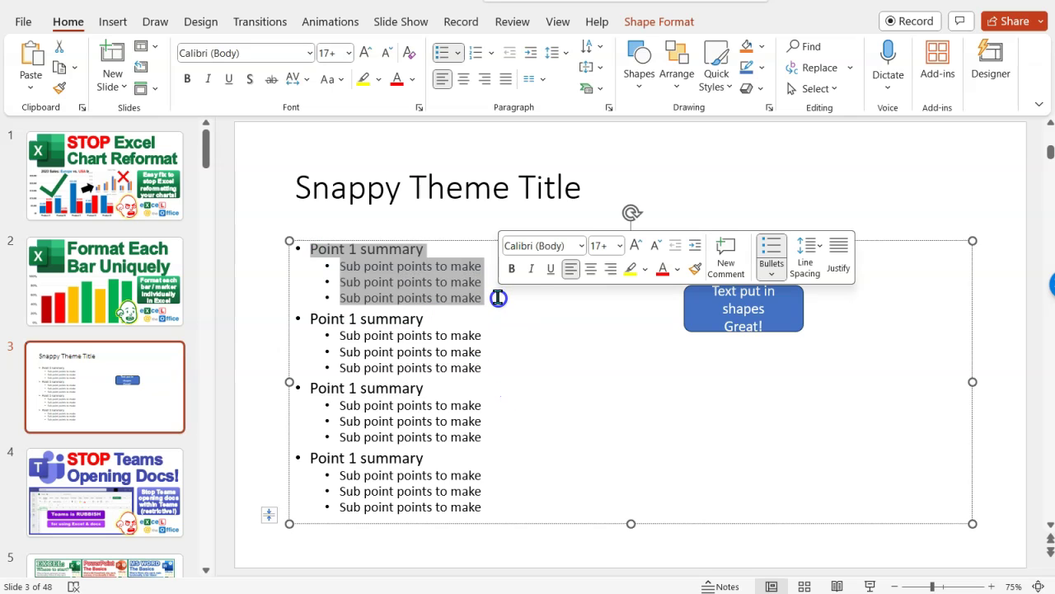
left_click(474, 239)
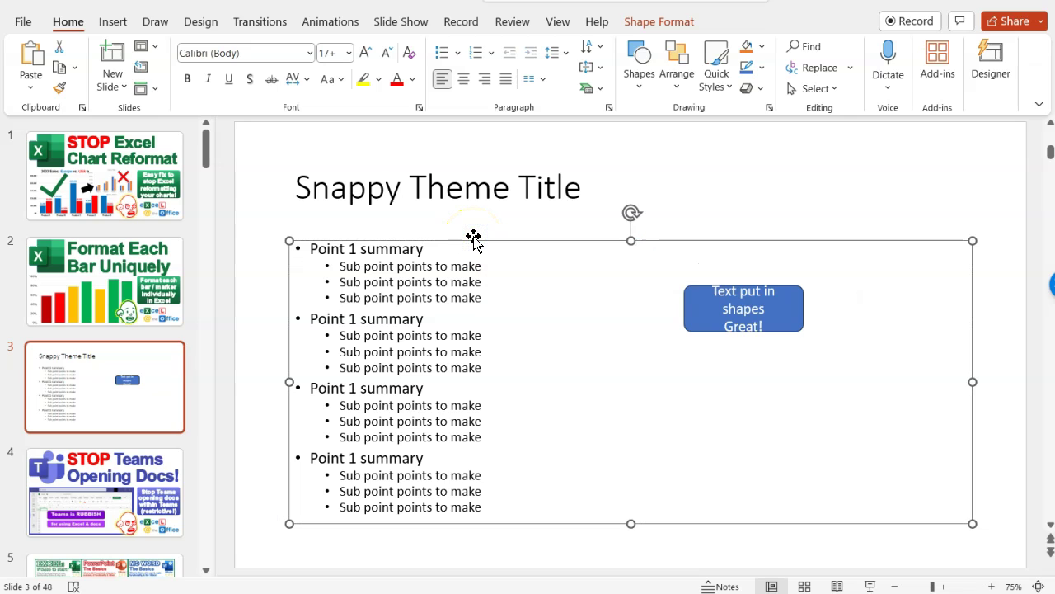
left_click_drag(632, 242, 632, 217)
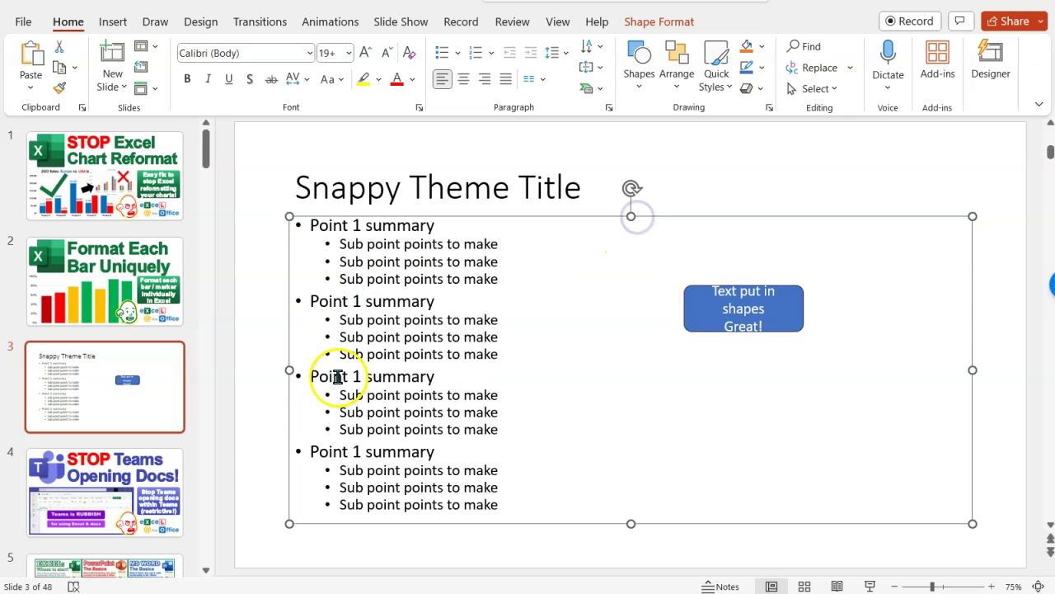
left_click_drag(289, 373, 261, 370)
left_click_drag(618, 523, 619, 549)
left_click_drag(973, 381, 1003, 380)
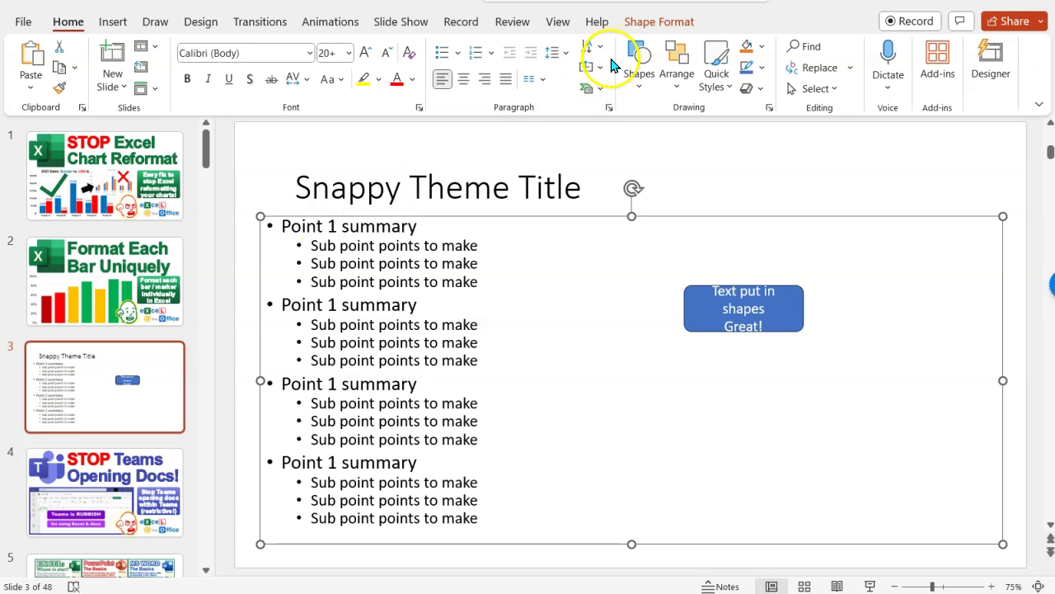
- Flow the selected bullet text into Two Columns from the Columns menu
left_click(531, 78)
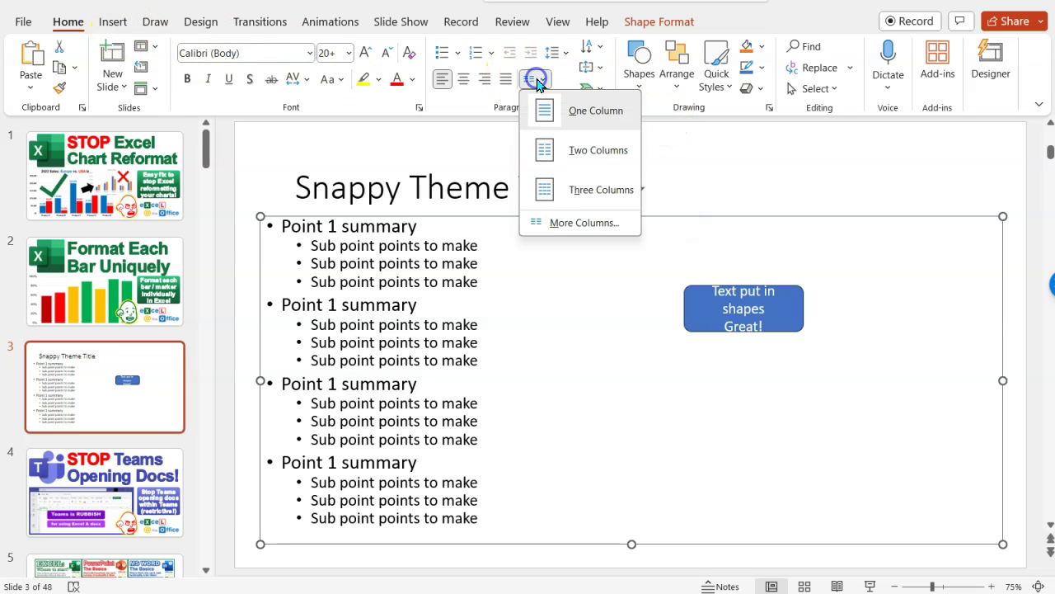
left_click(592, 170)
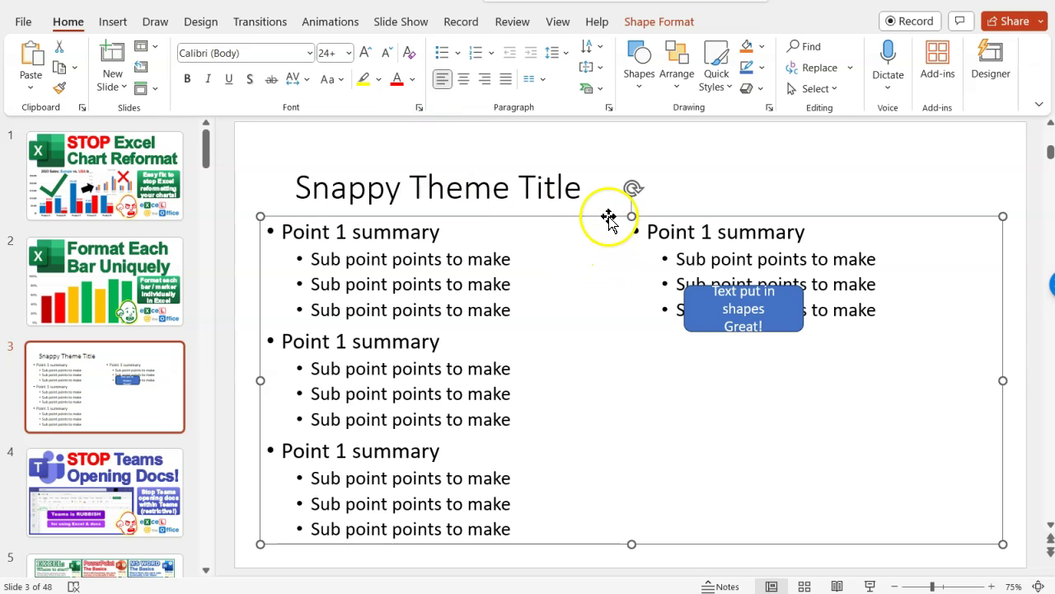
- Increase the bullet text's font size four steps
left_click(368, 54)
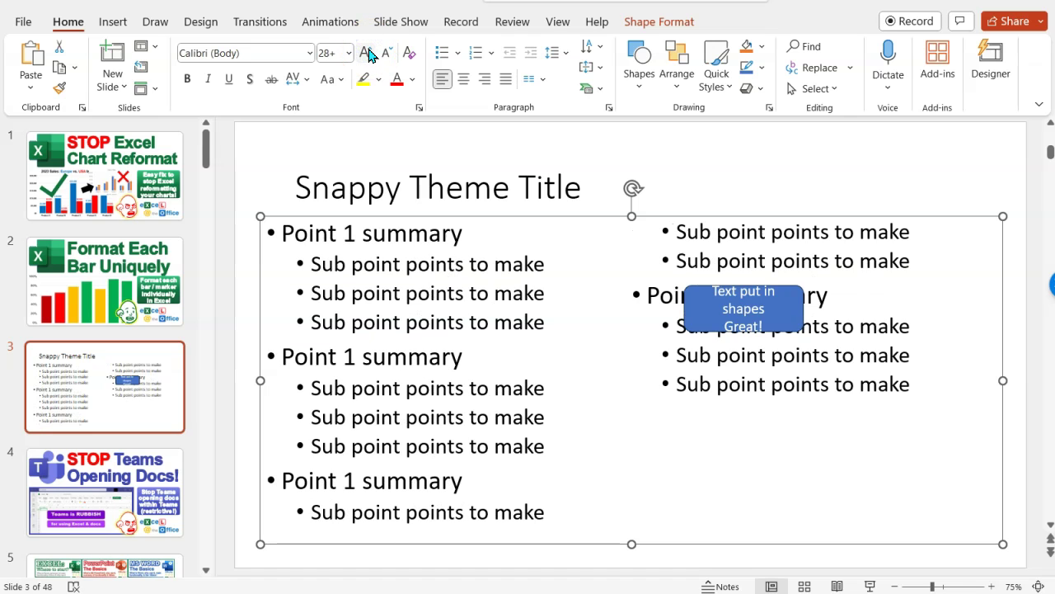
left_click(369, 54)
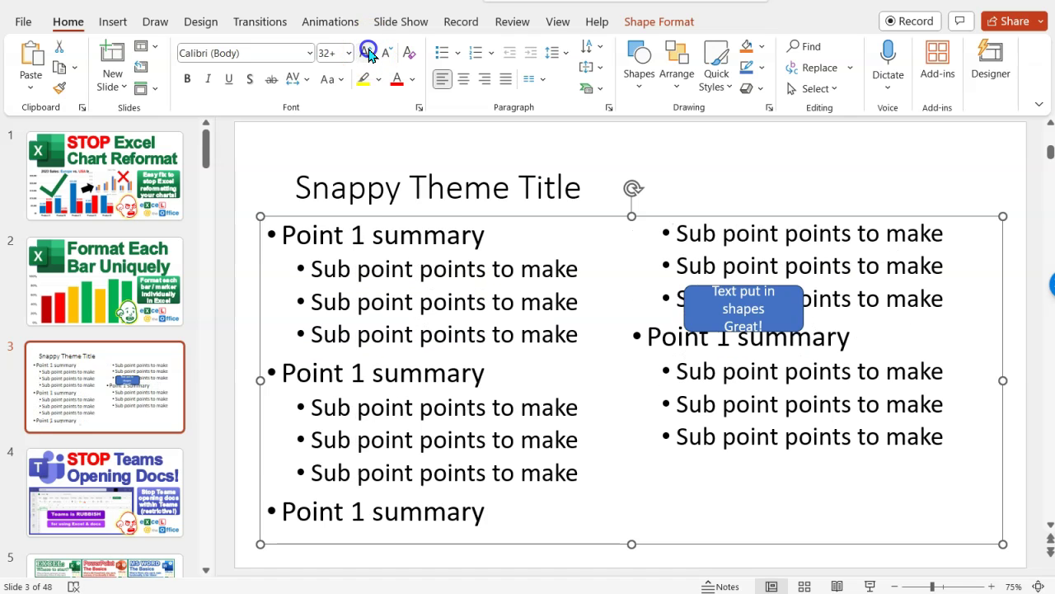
left_click(368, 54)
left_click(368, 54)
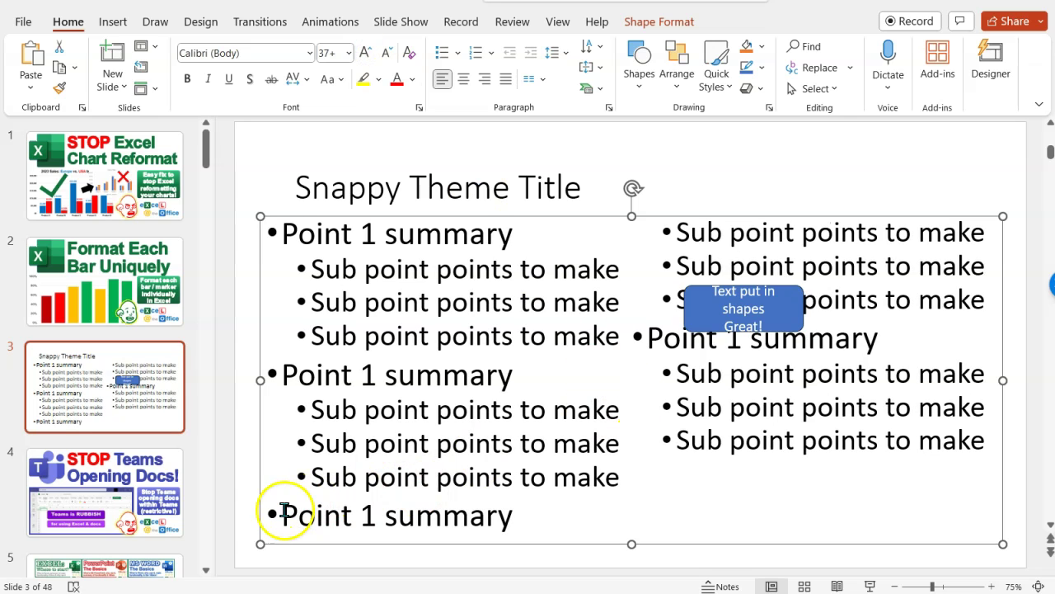
- Push the last 'Point 1 summary' group into the right column, then select the blue shape
left_click(282, 509)
key("Return")
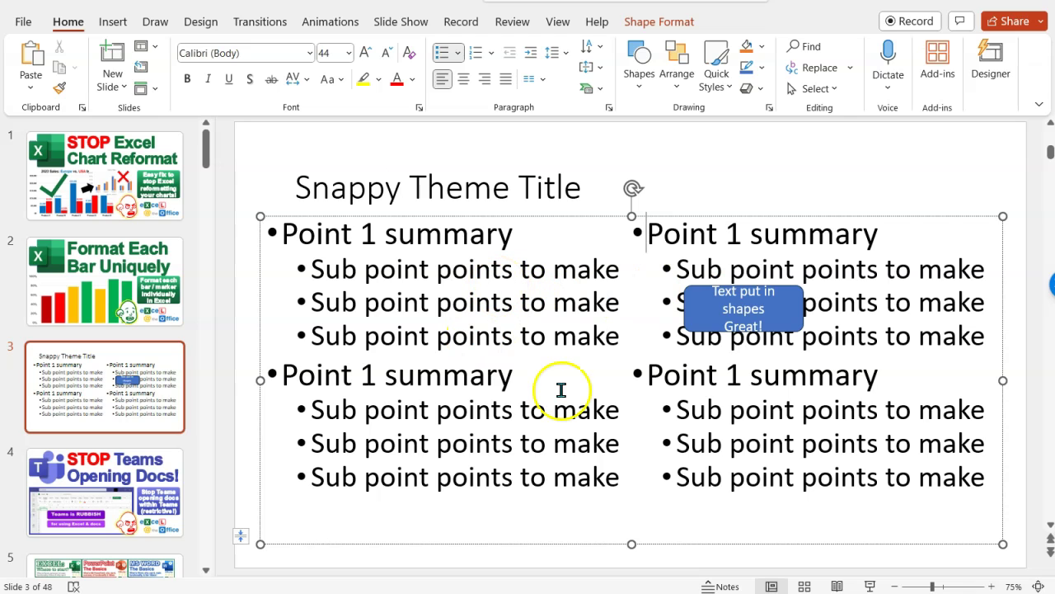
left_click(725, 215)
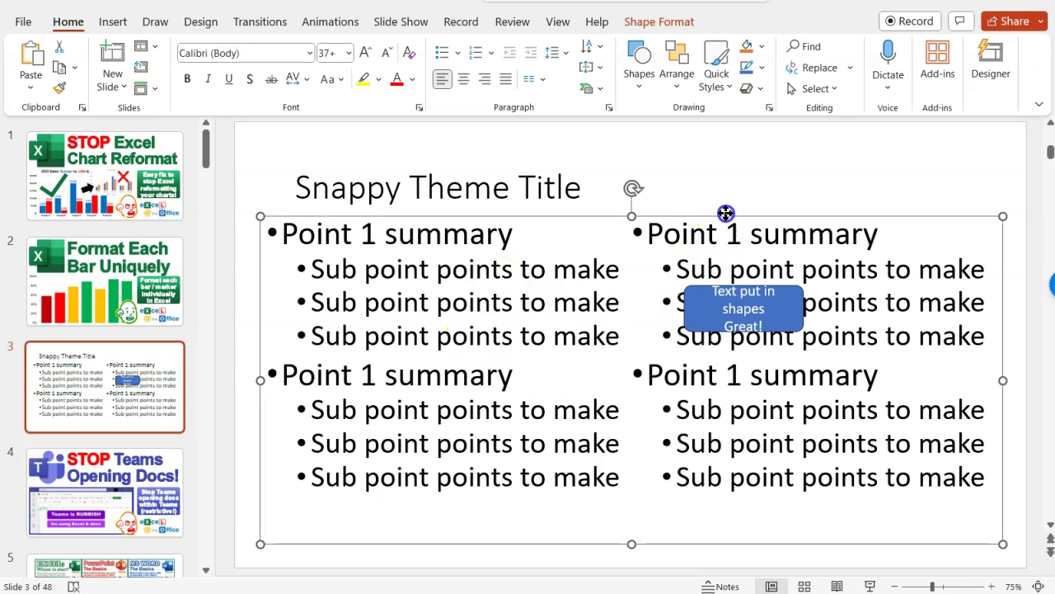
left_click(729, 289)
- Drag the blue 'Text put in shapes Great!' shape up to the slide's top-right corner
left_click_drag(795, 289, 886, 147)
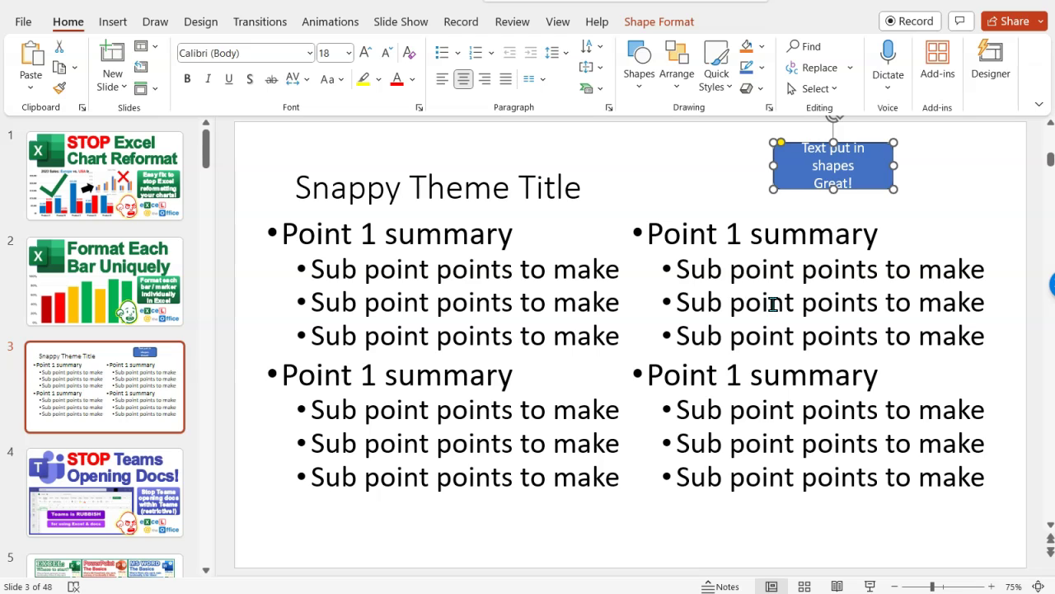
left_click(429, 275)
left_click(322, 298)
scroll(163, 322, "down", 5)
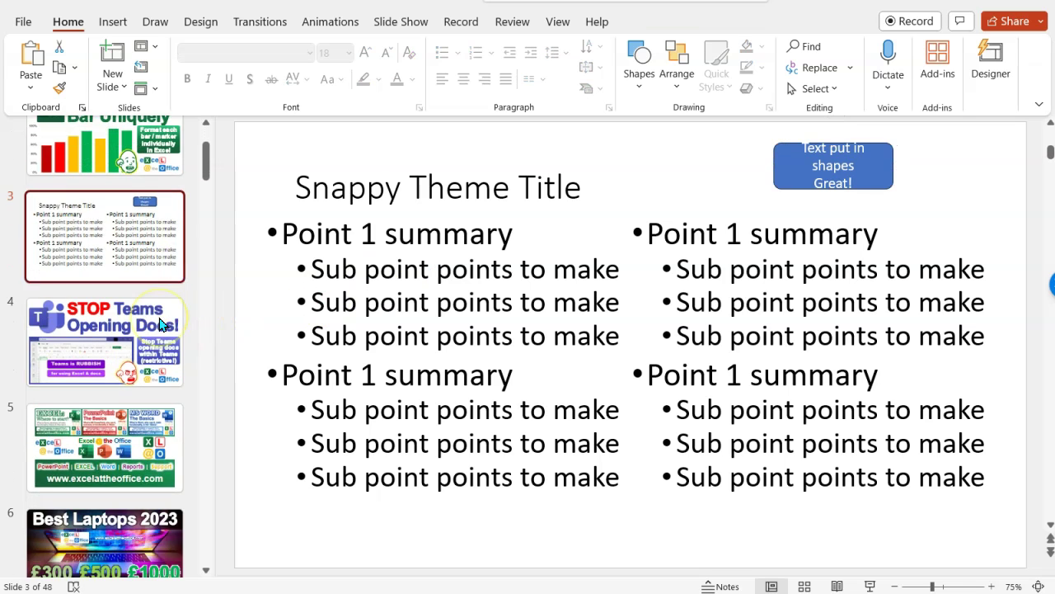
scroll(161, 323, "down", 3)
scroll(161, 323, "up", 2)
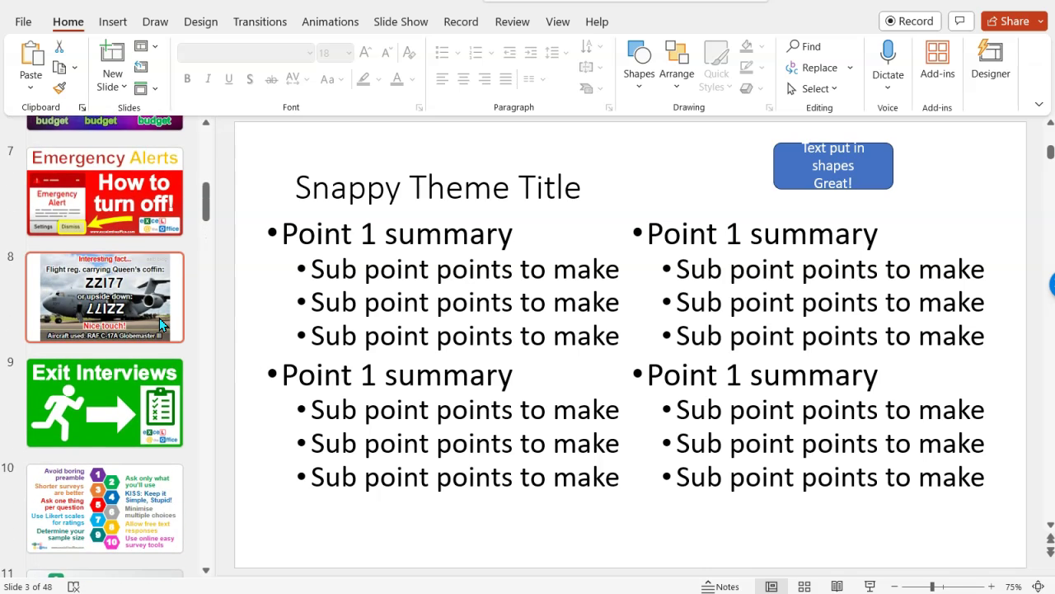
scroll(161, 323, "down", 1)
scroll(137, 416, "down", 4)
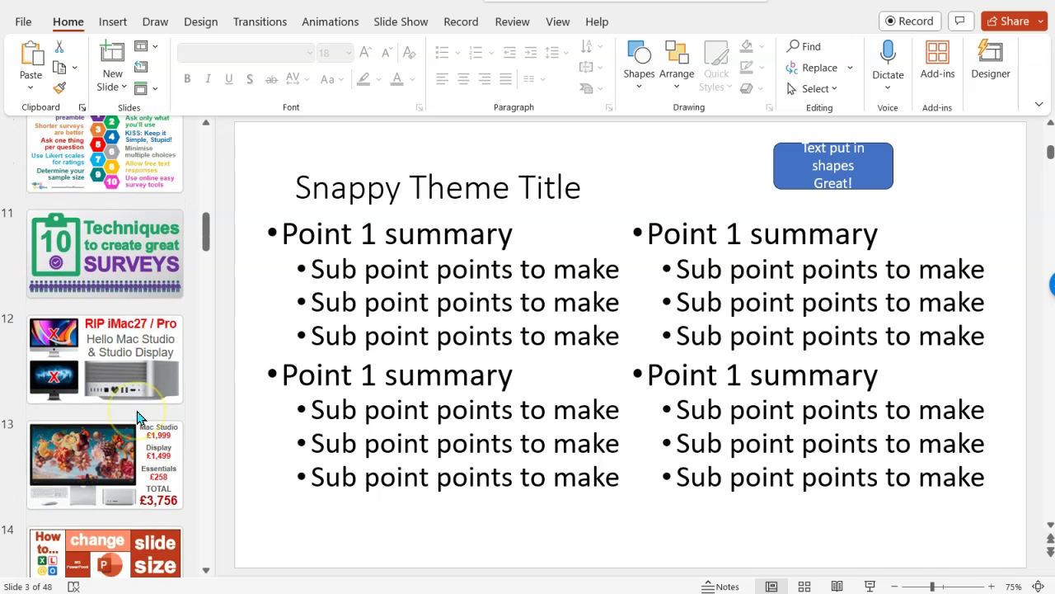
scroll(137, 417, "down", 1)
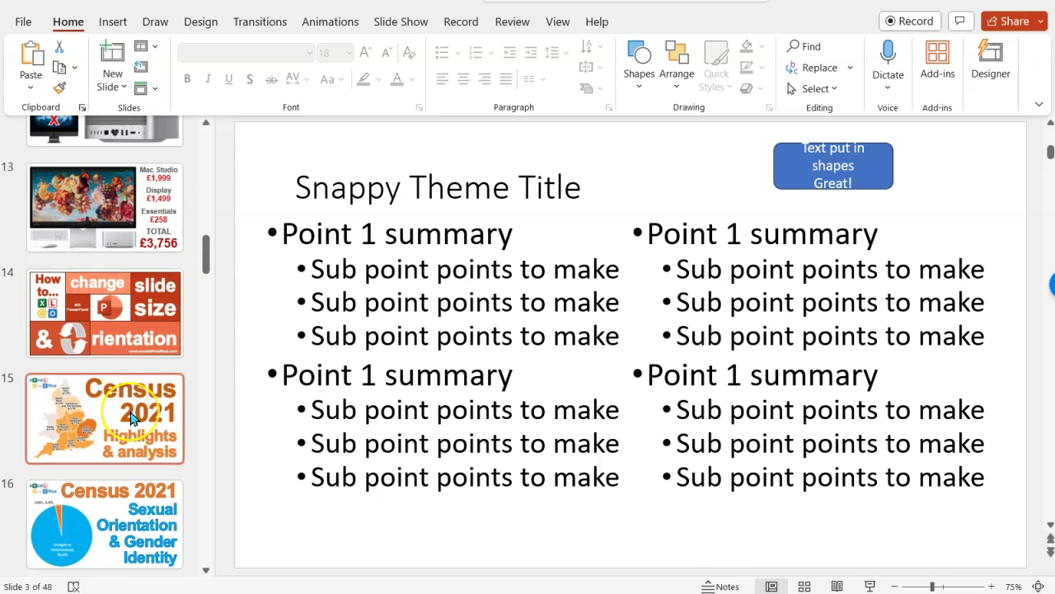
scroll(133, 417, "down", 3)
scroll(132, 418, "down", 8)
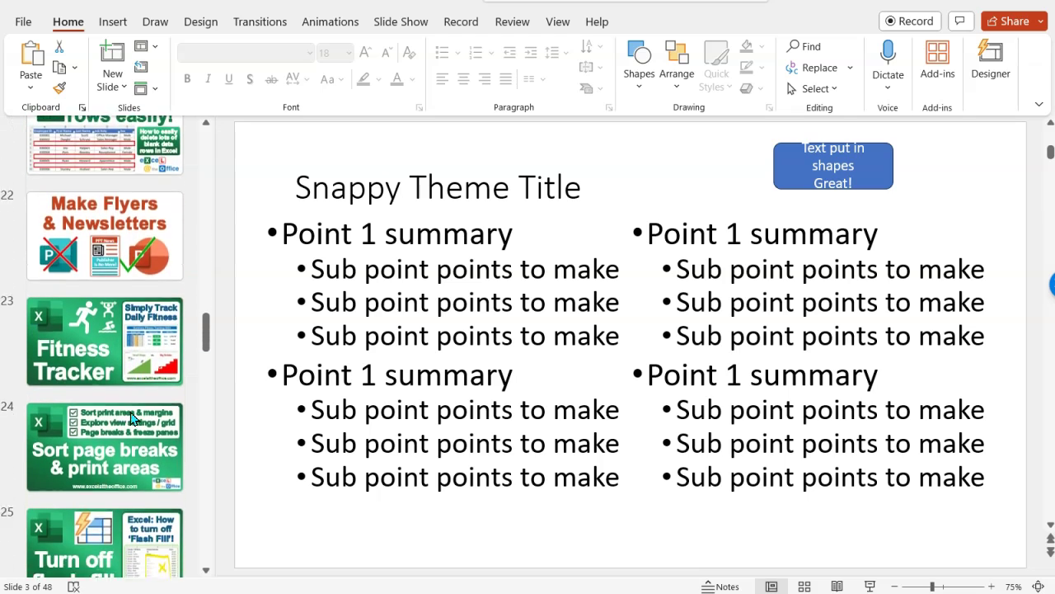
scroll(132, 418, "up", 20)
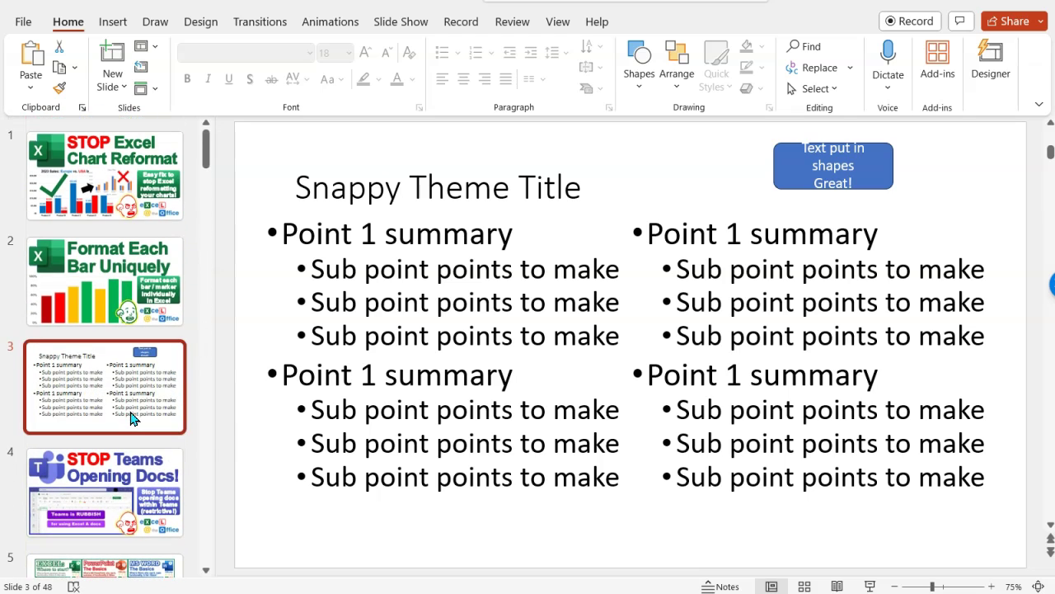
left_click(295, 391)
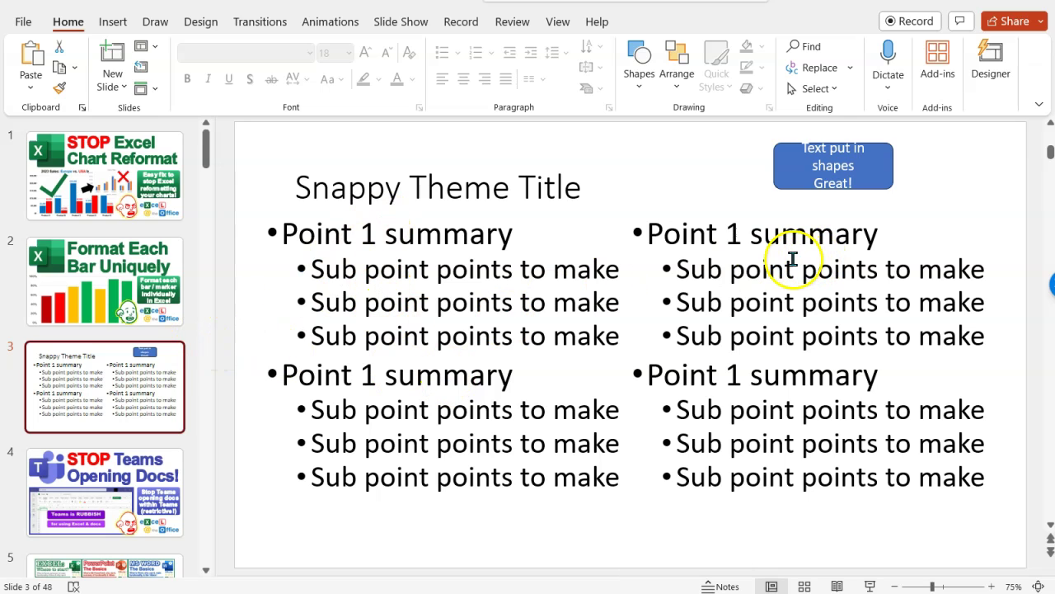
- Click through the bullet list text, then select the blue 'Text put in shapes Great!' box
left_click(583, 220)
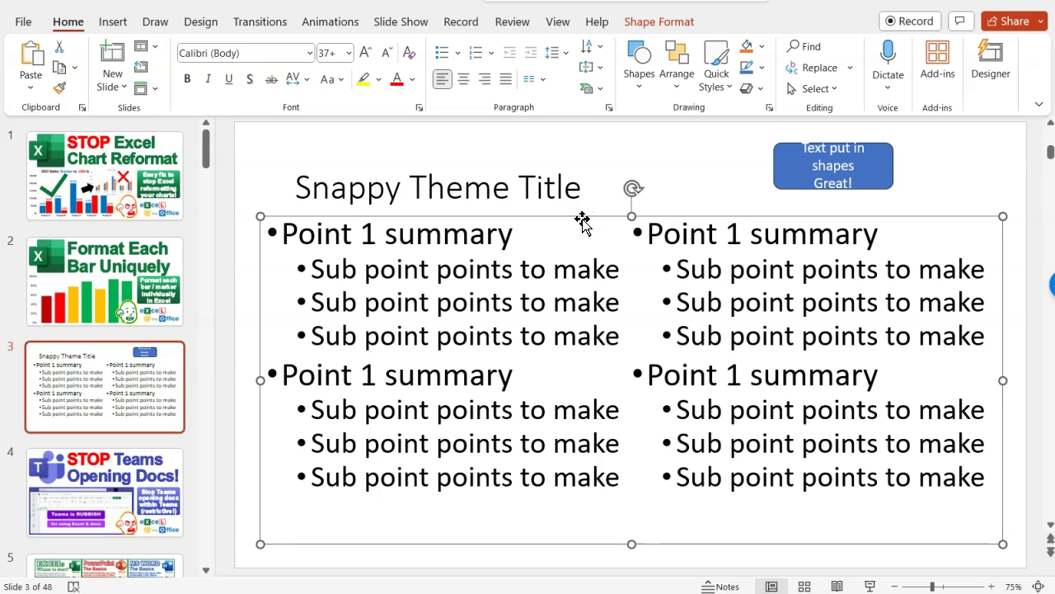
left_click(561, 219)
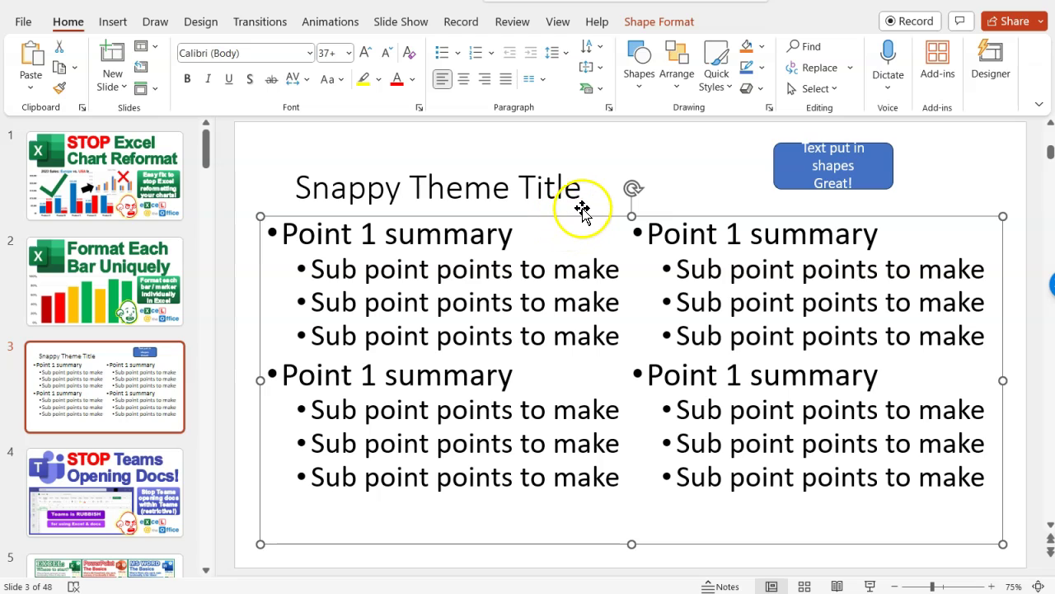
left_click(579, 219)
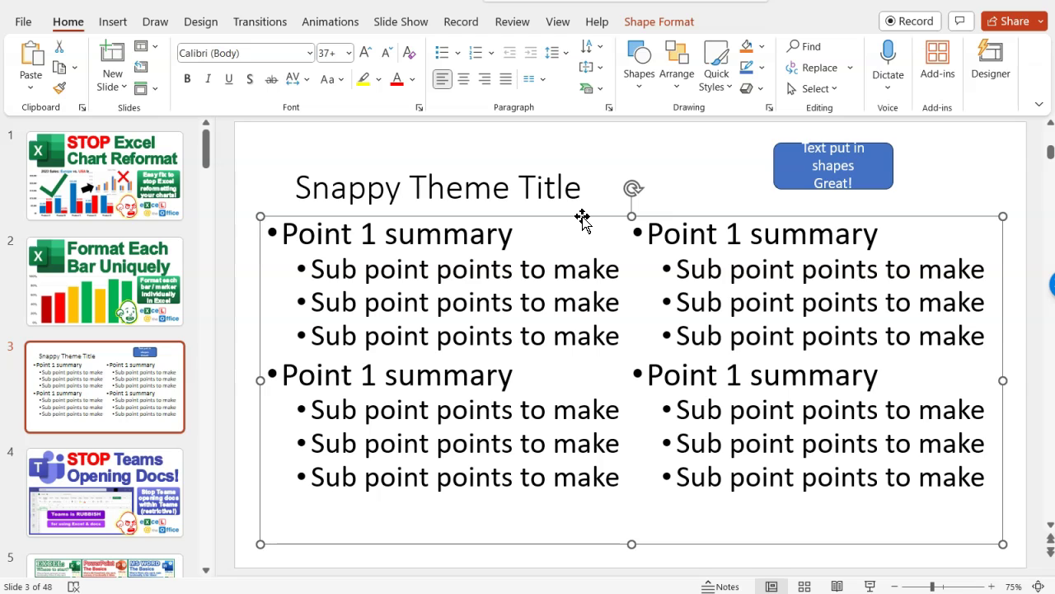
left_click(572, 273)
left_click(569, 297)
left_click(722, 248)
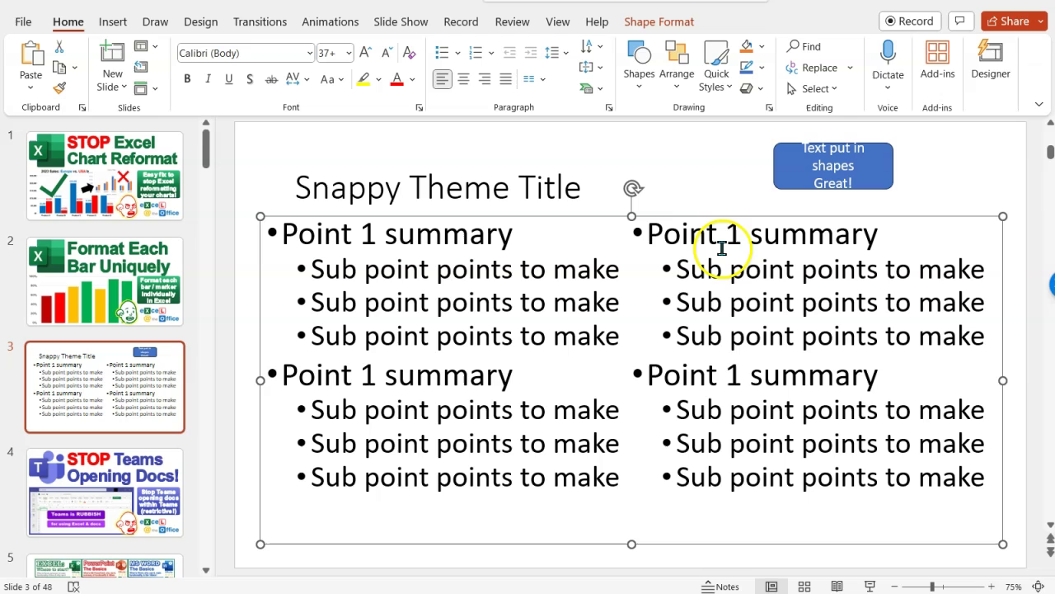
left_click(781, 192)
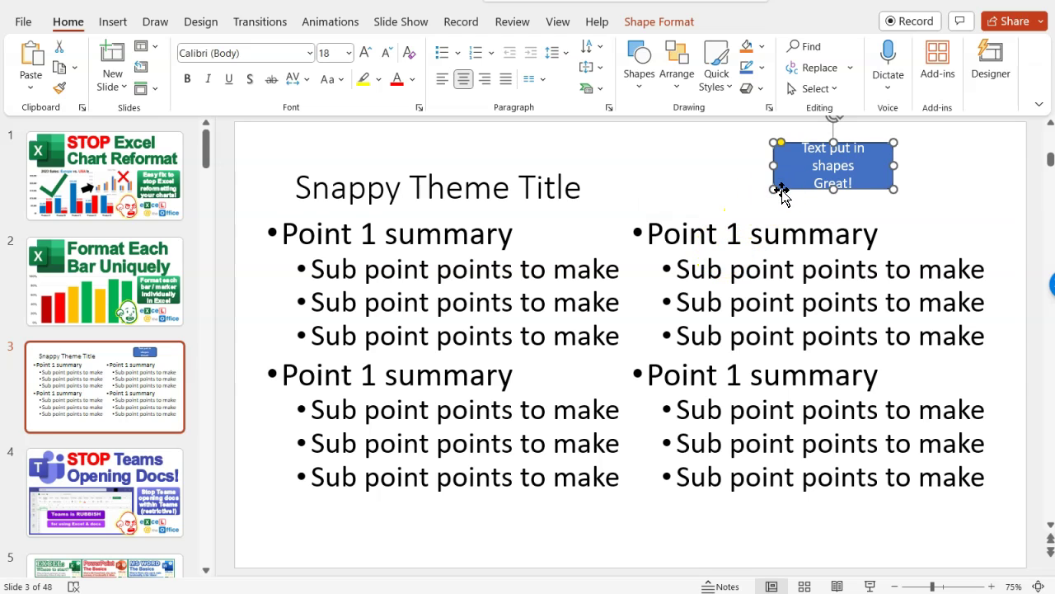
left_click(874, 182)
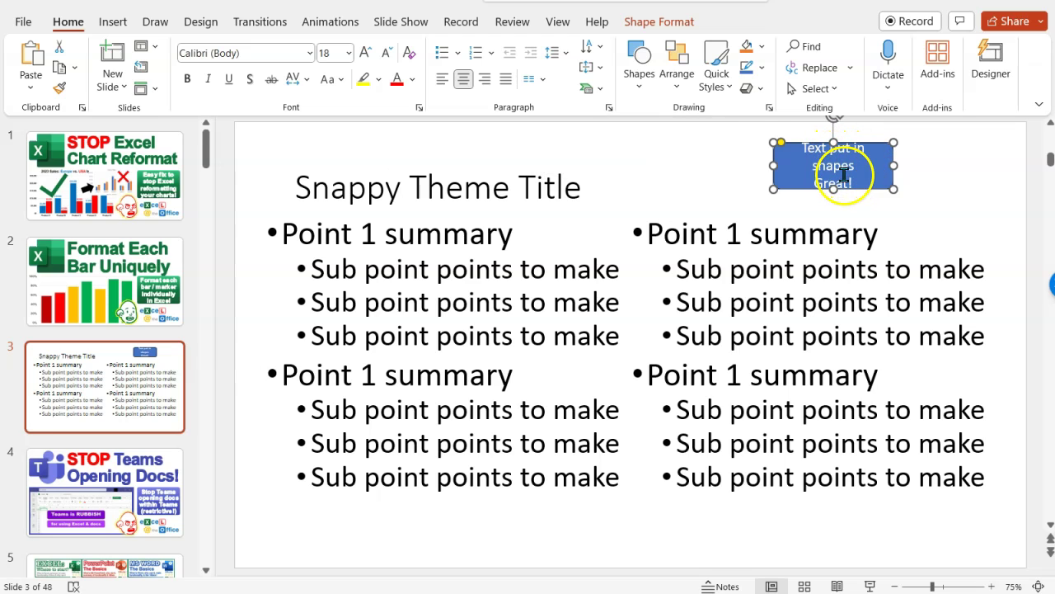
- In Line Spacing Options, set the blue box's spacing to Multiple with a value below 3
left_click(559, 52)
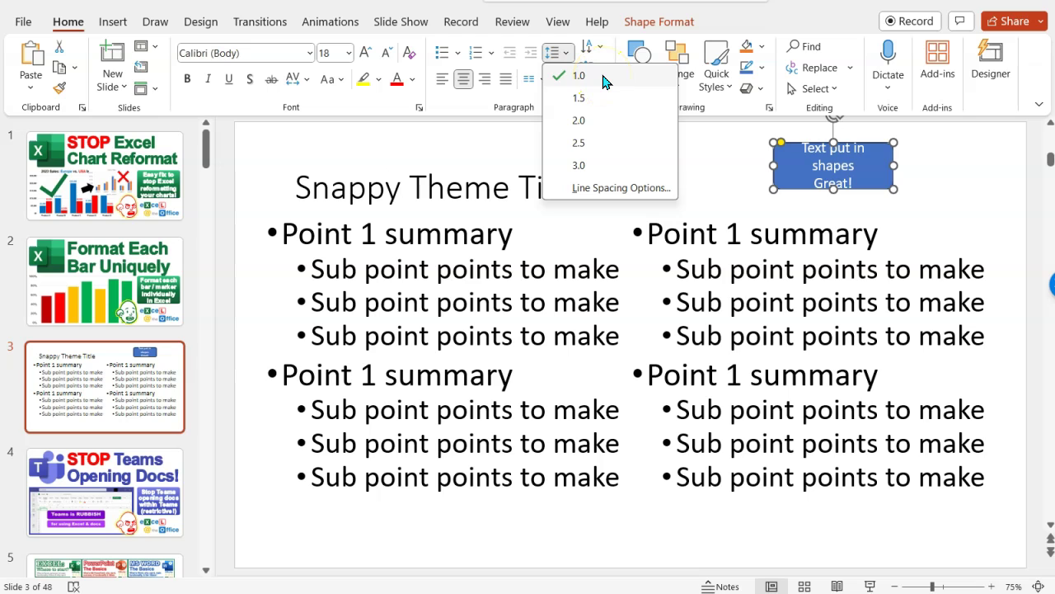
left_click(643, 189)
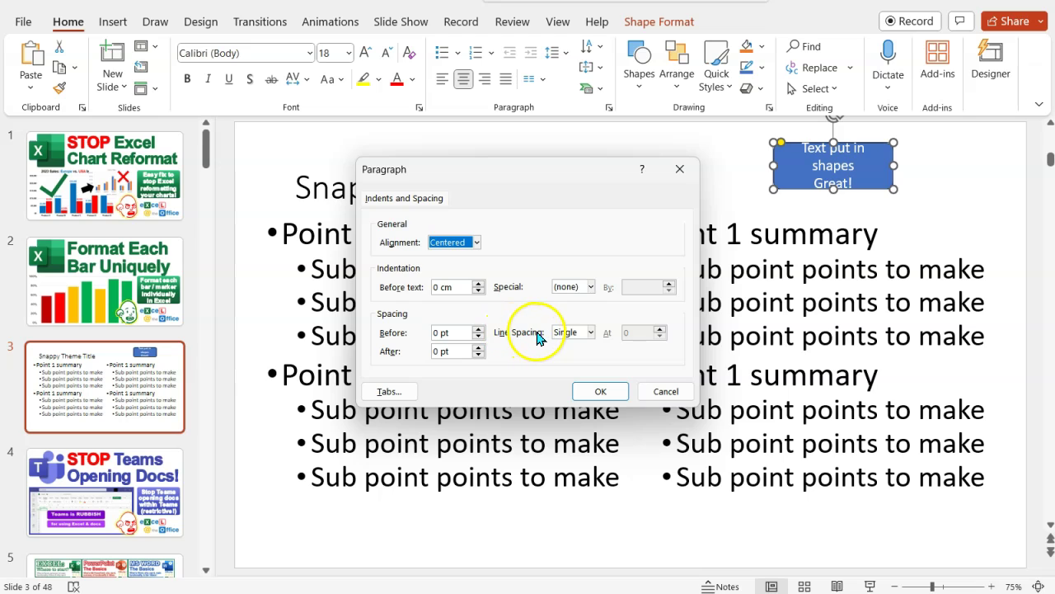
left_click(570, 338)
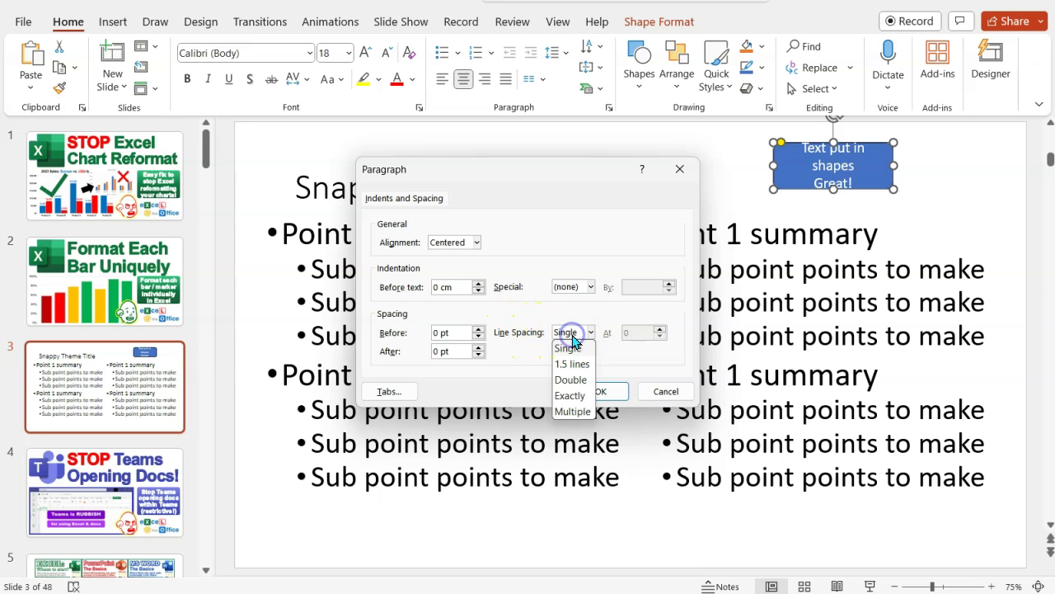
left_click(576, 411)
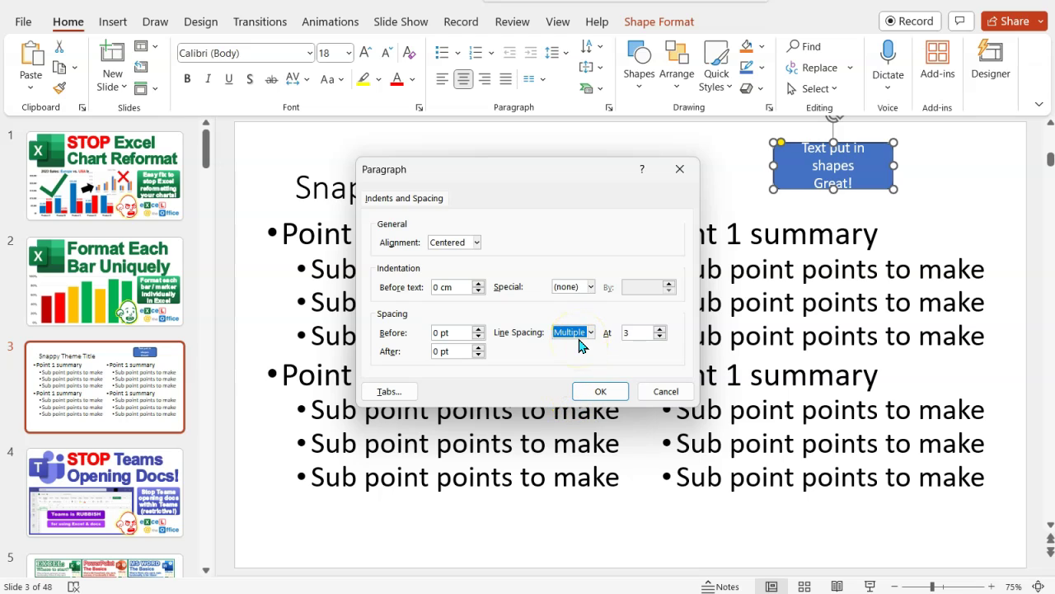
left_click(635, 333)
double_click(624, 333)
left_click(596, 392)
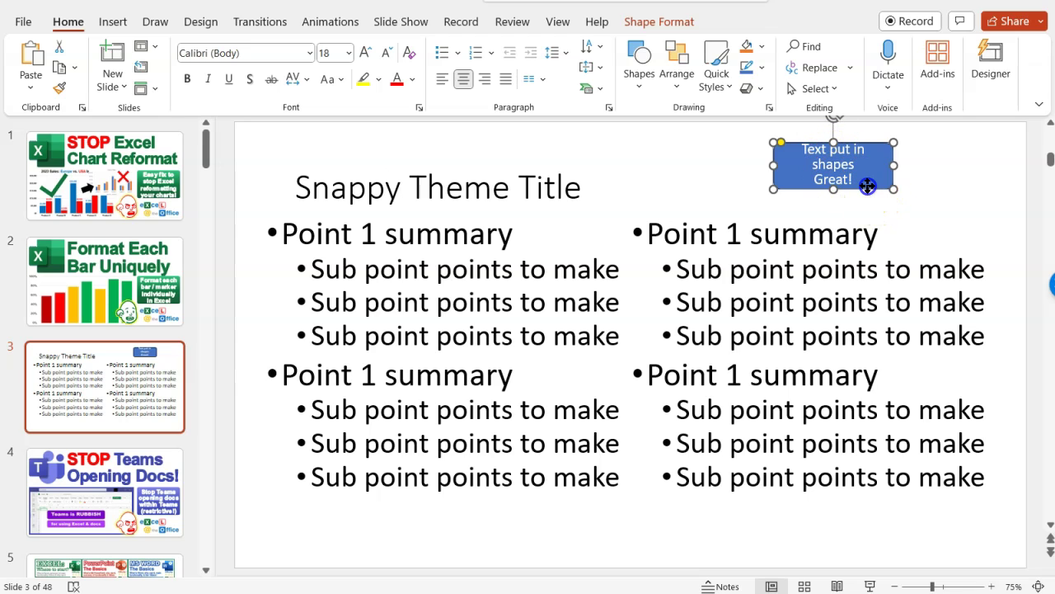
left_click(802, 163)
left_click(857, 184)
- Open the Format Shape pane from the blue box's right-click menu
right_click(857, 192)
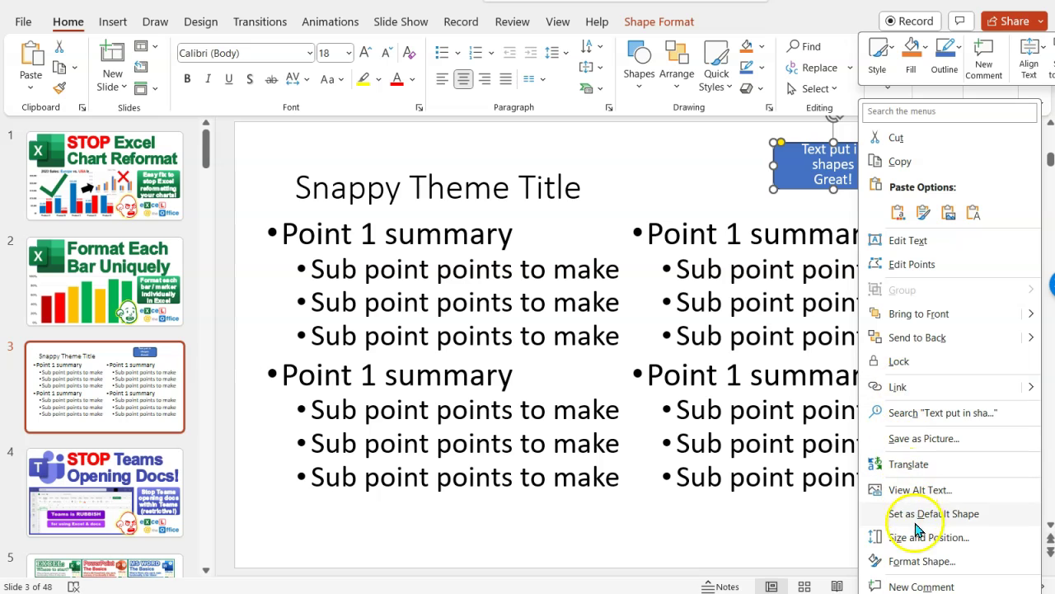
left_click(915, 559)
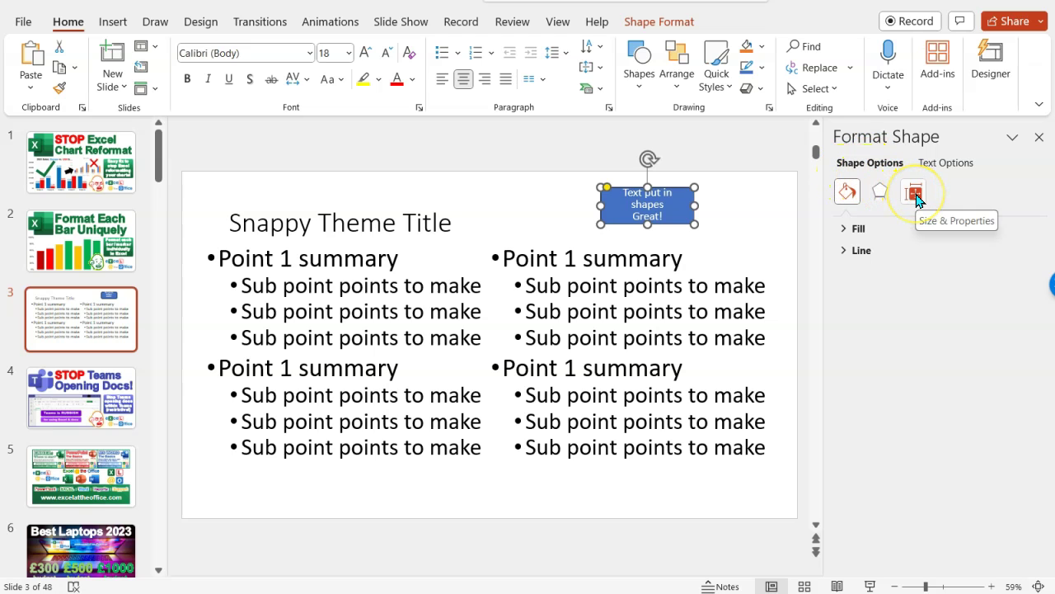
- Under Size & Properties > Text Box, lower the left, right and top margins to 0.1 cm
left_click(915, 195)
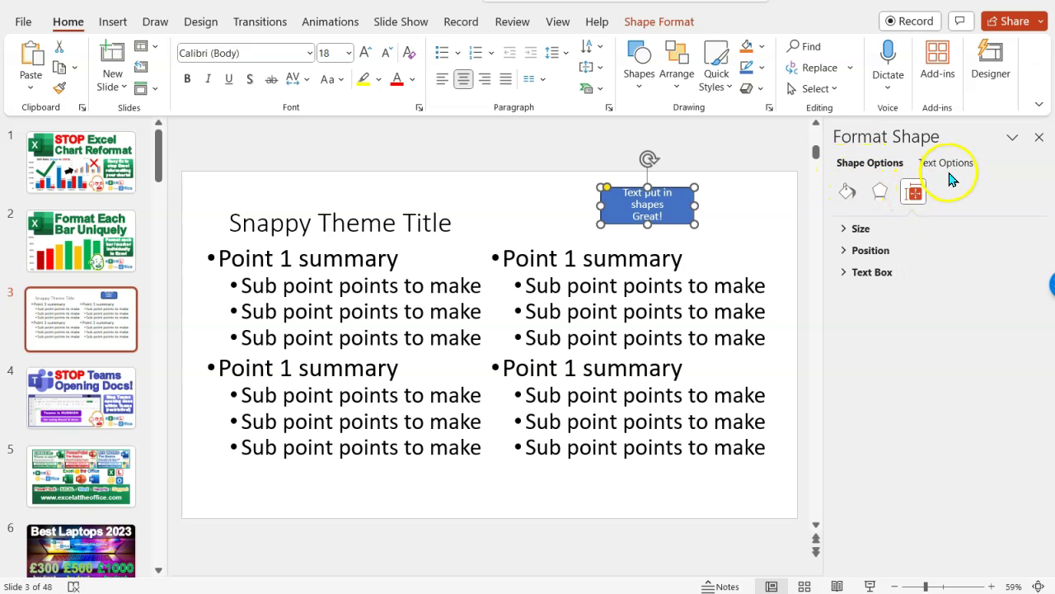
left_click(845, 274)
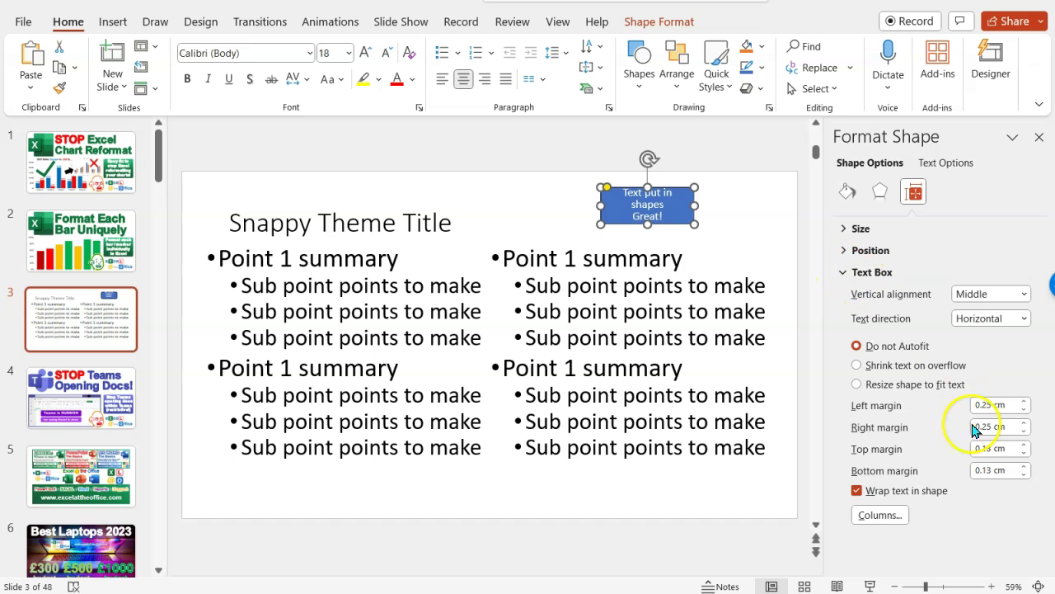
left_click(1022, 410)
left_click(1022, 411)
double_click(1023, 432)
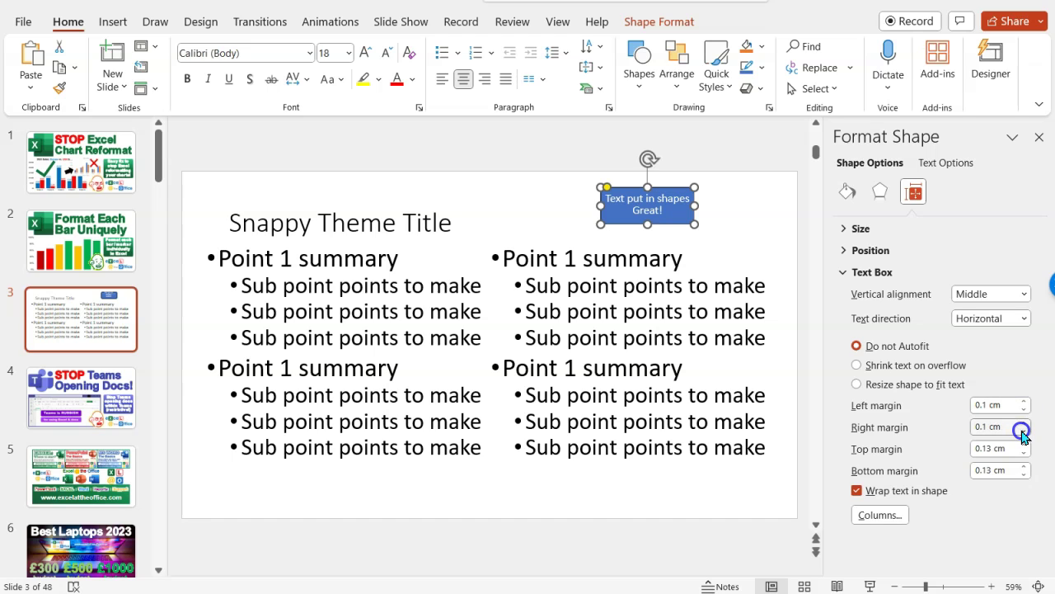
left_click(1025, 453)
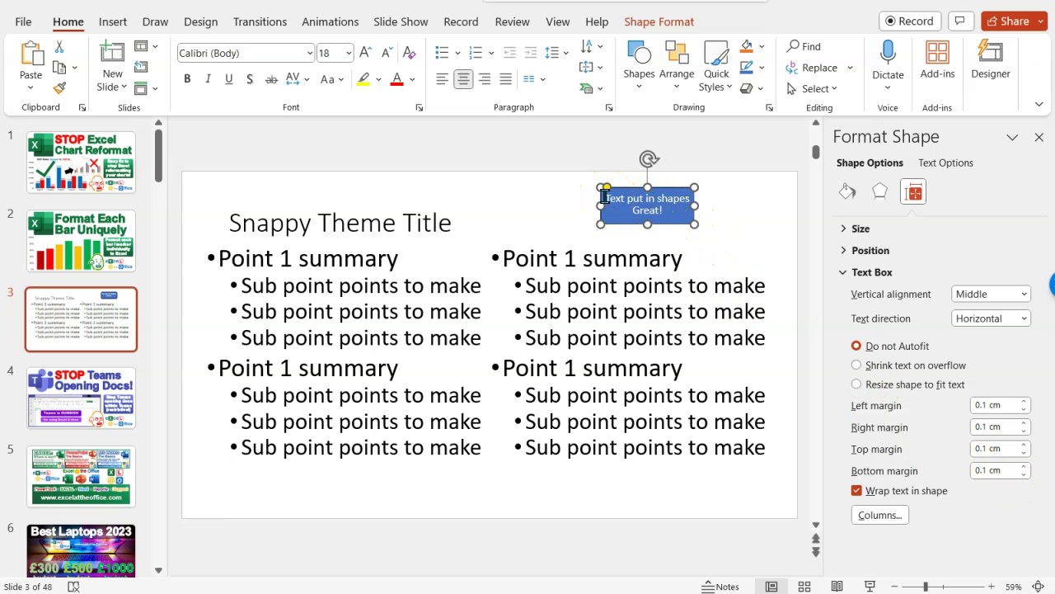
- Make the blue box's text bold and widen the box slightly
left_click_drag(604, 197, 683, 212)
left_click(697, 216)
left_click(188, 76)
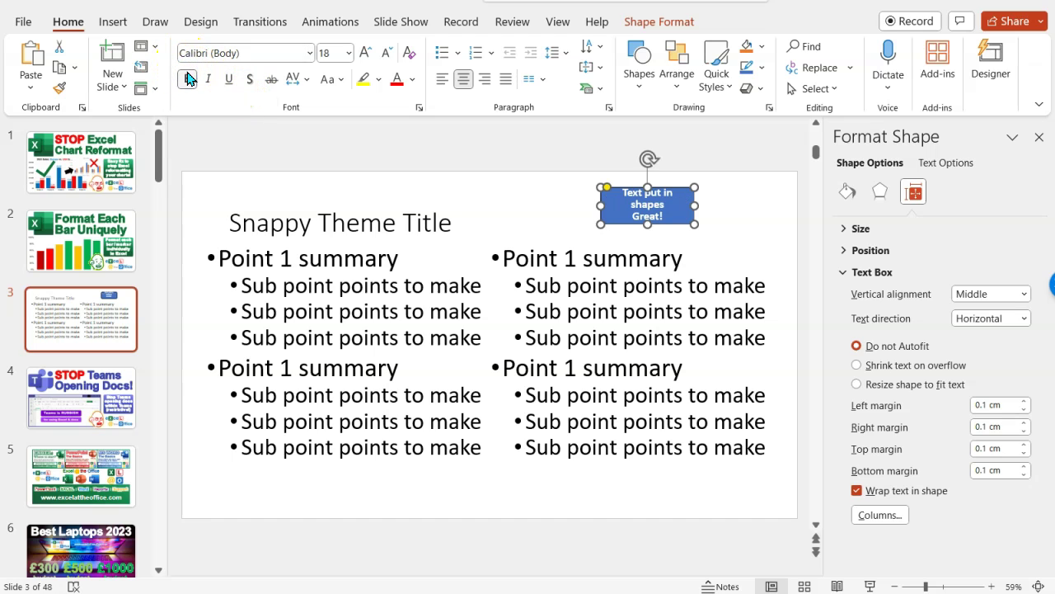
left_click_drag(697, 203, 700, 205)
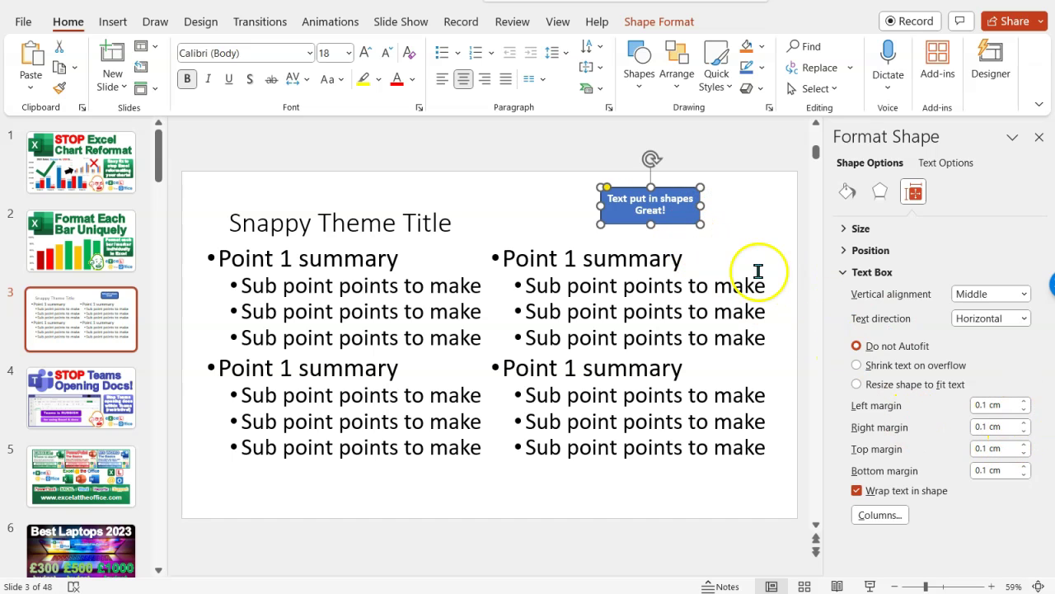
- Delete the 'Text put in shapes' line and shrink the box tightly around 'Great!'
left_click(651, 201)
double_click(651, 201)
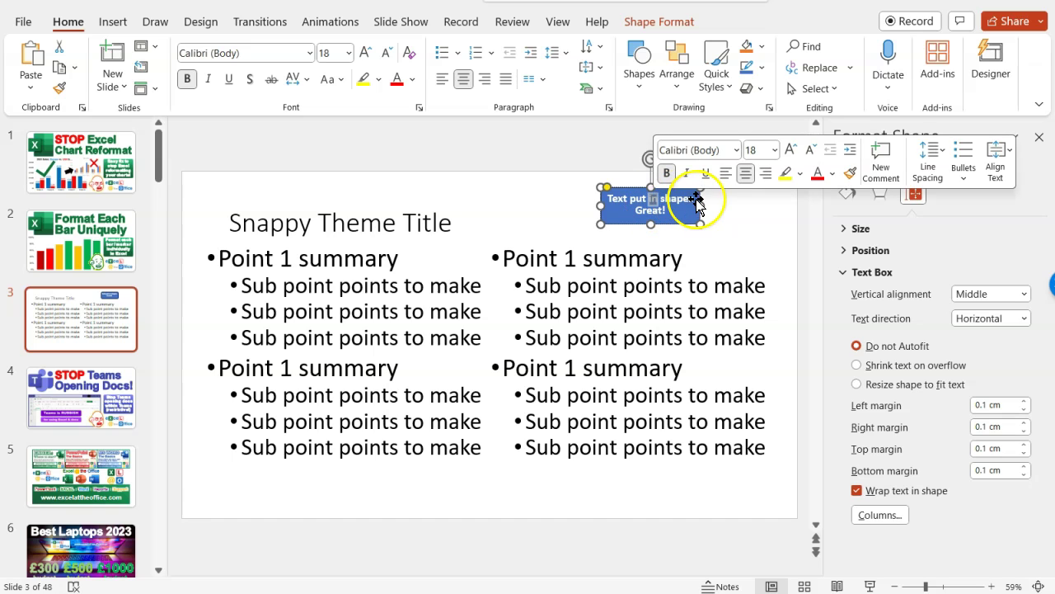
left_click_drag(694, 200, 591, 199)
key("Delete")
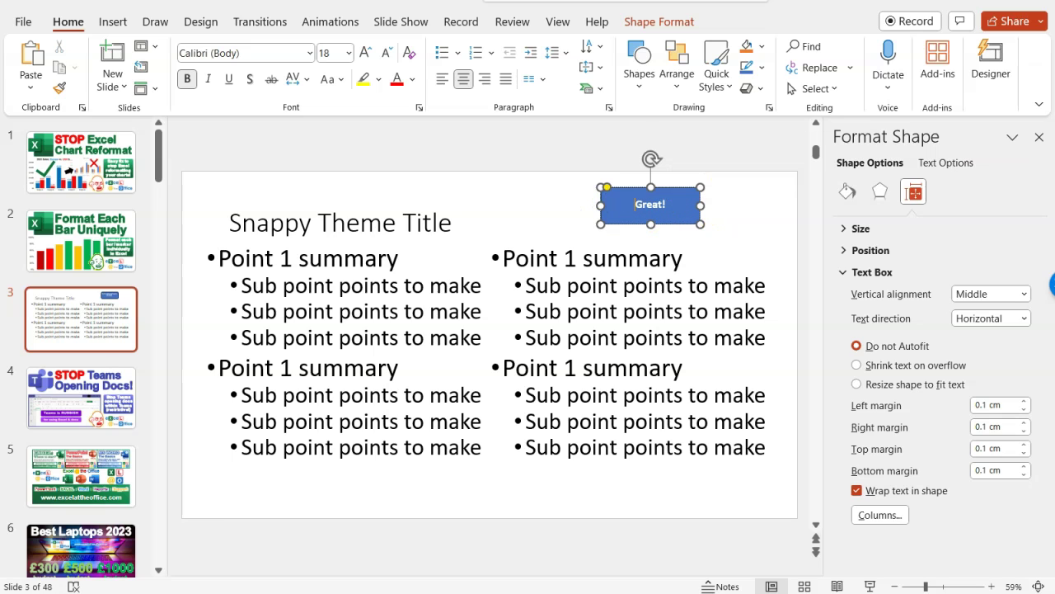
left_click(701, 219)
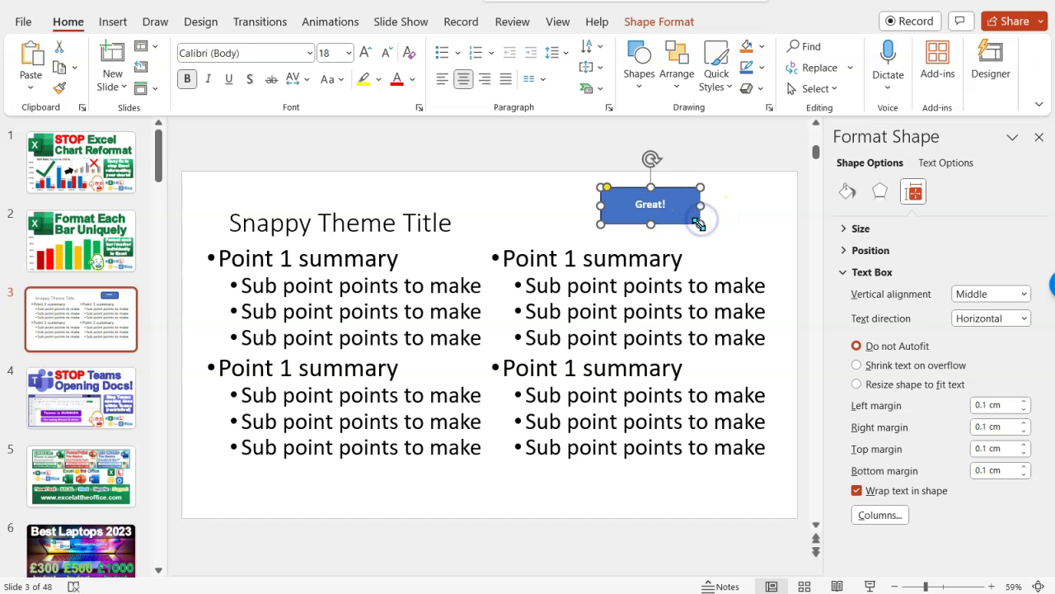
left_click_drag(699, 225, 667, 207)
left_click(675, 241)
left_click(643, 205)
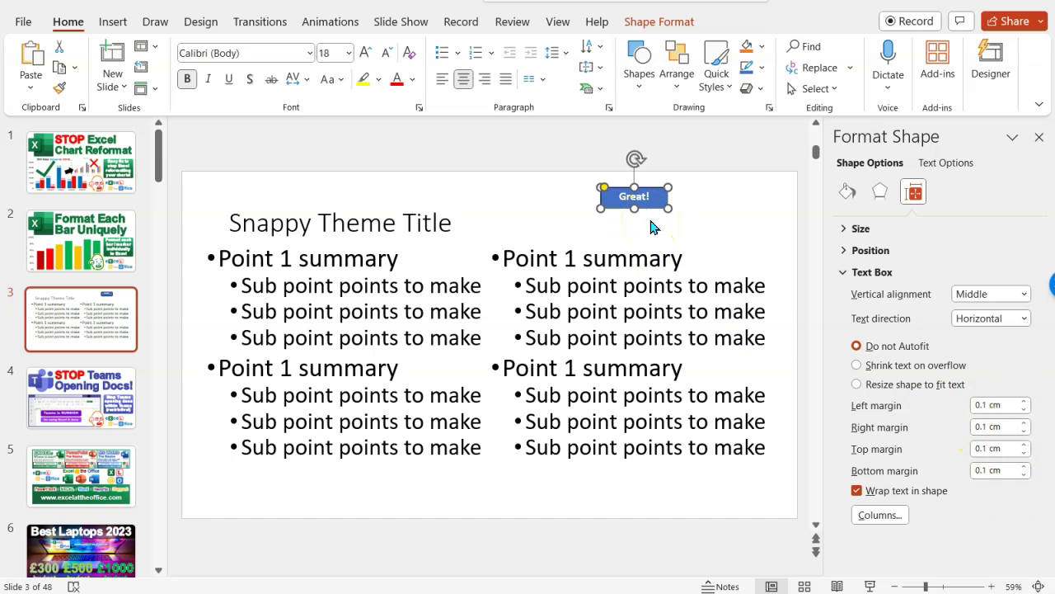
- Select the two-column bullet text box and open its Line Spacing Options… dialog
left_click(411, 216)
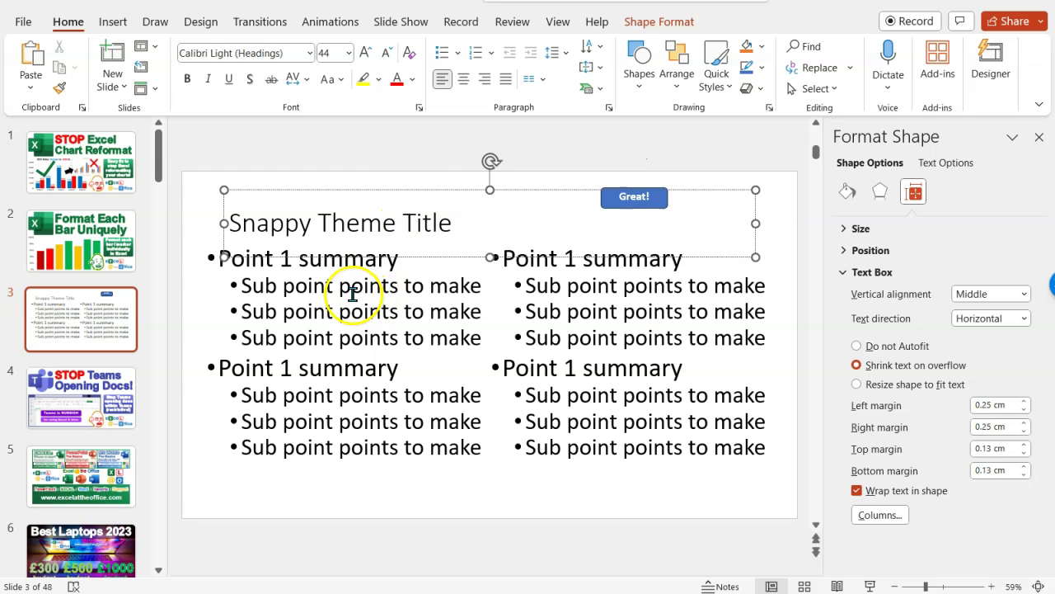
left_click_drag(351, 294, 569, 501)
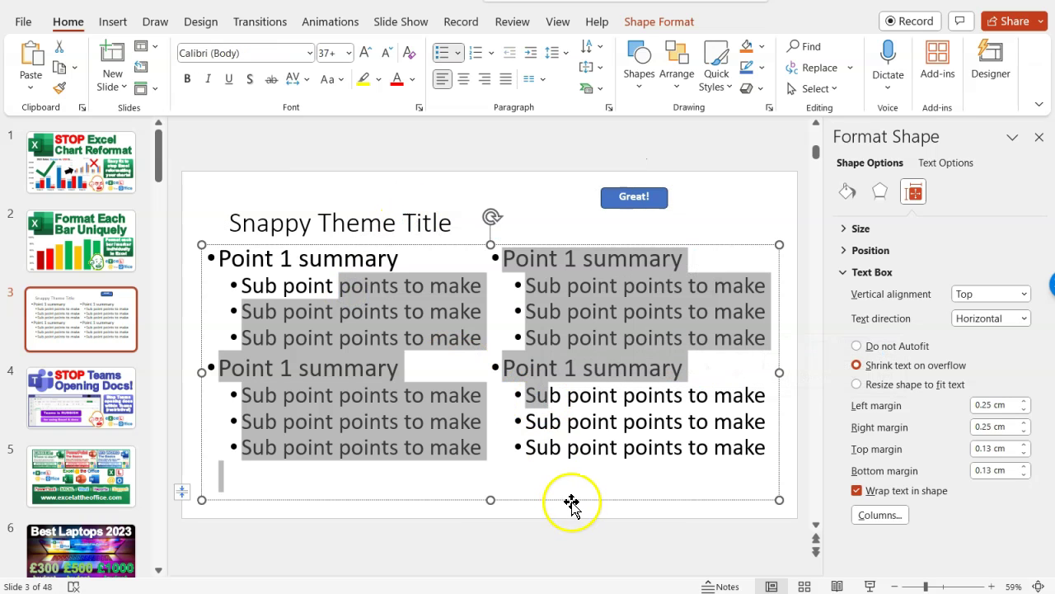
left_click(573, 500)
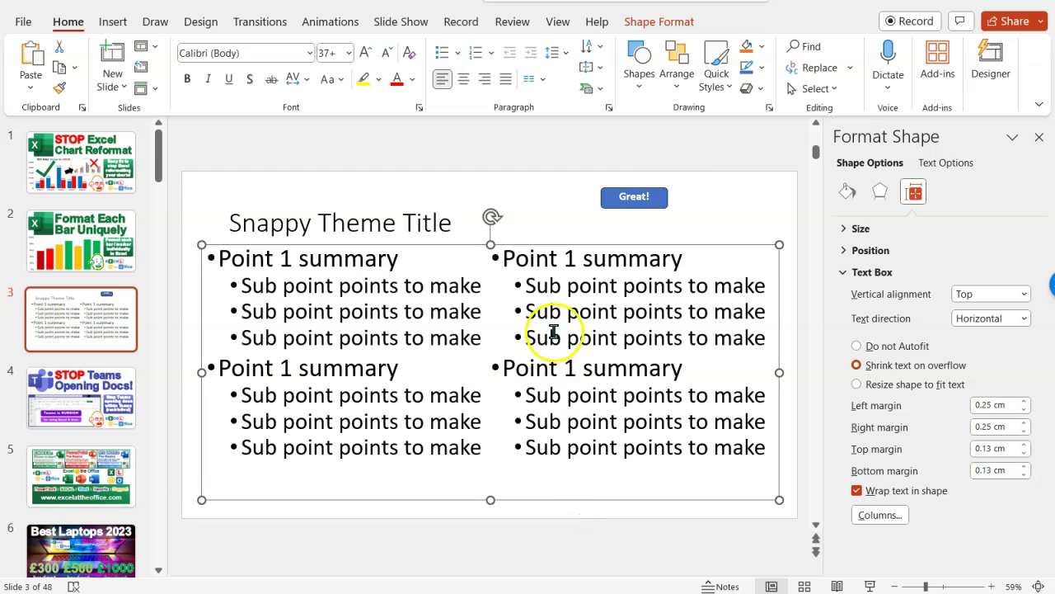
left_click(620, 207)
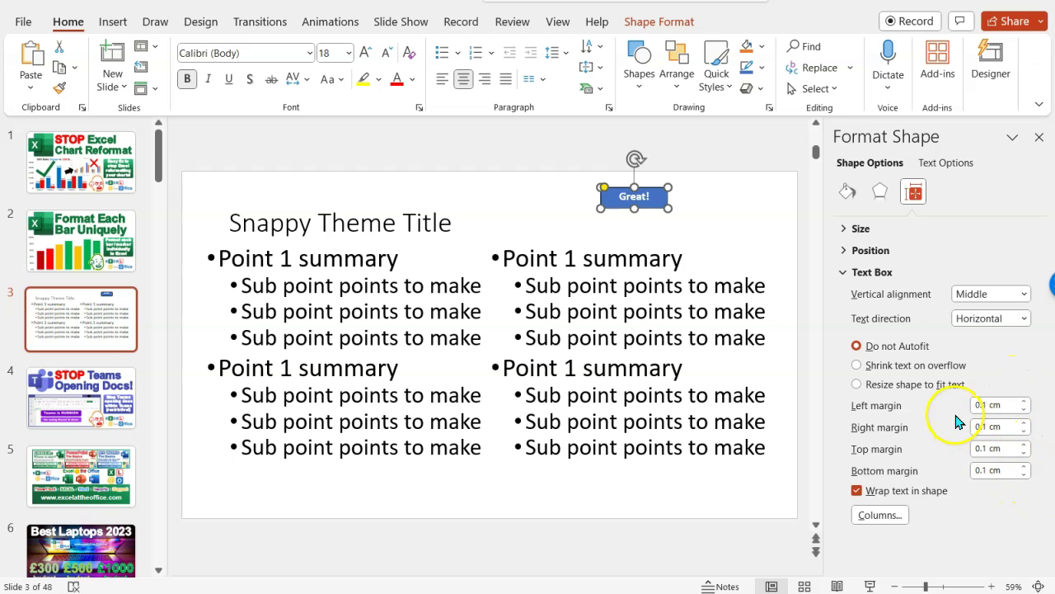
left_click(563, 55)
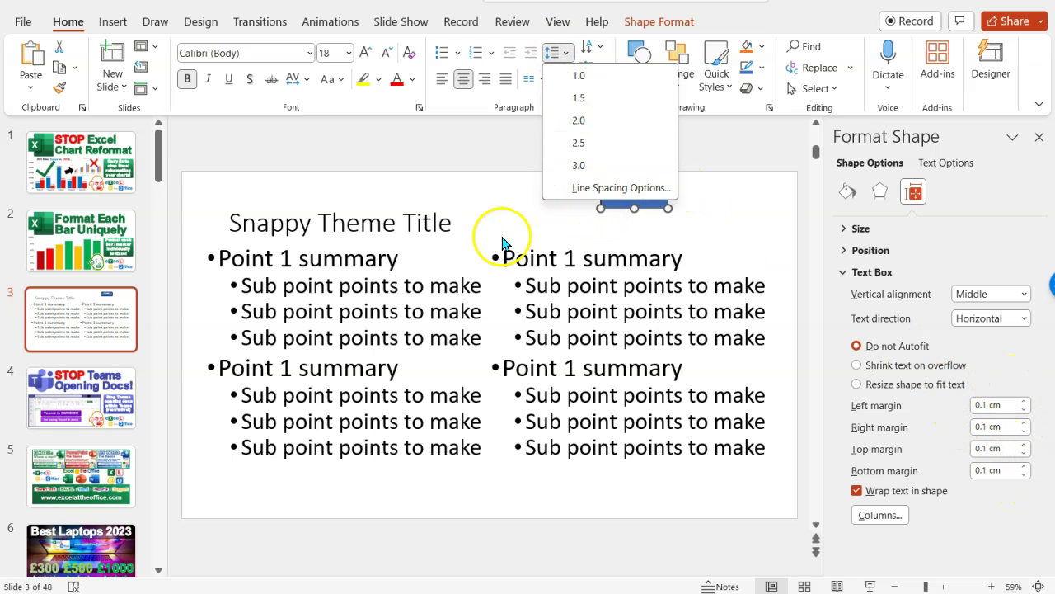
left_click(424, 237)
left_click(423, 253)
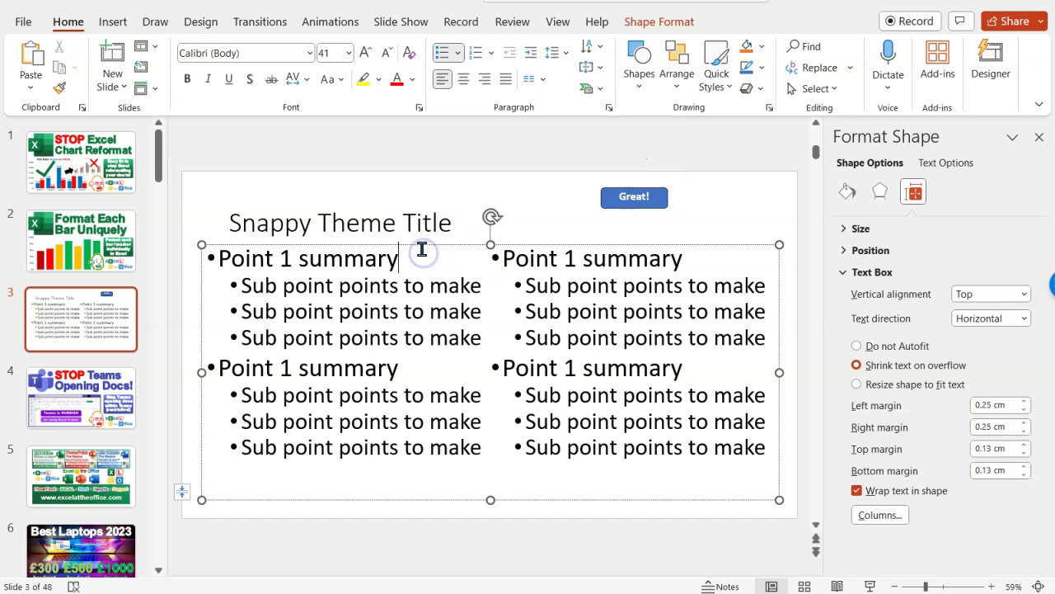
left_click(432, 245)
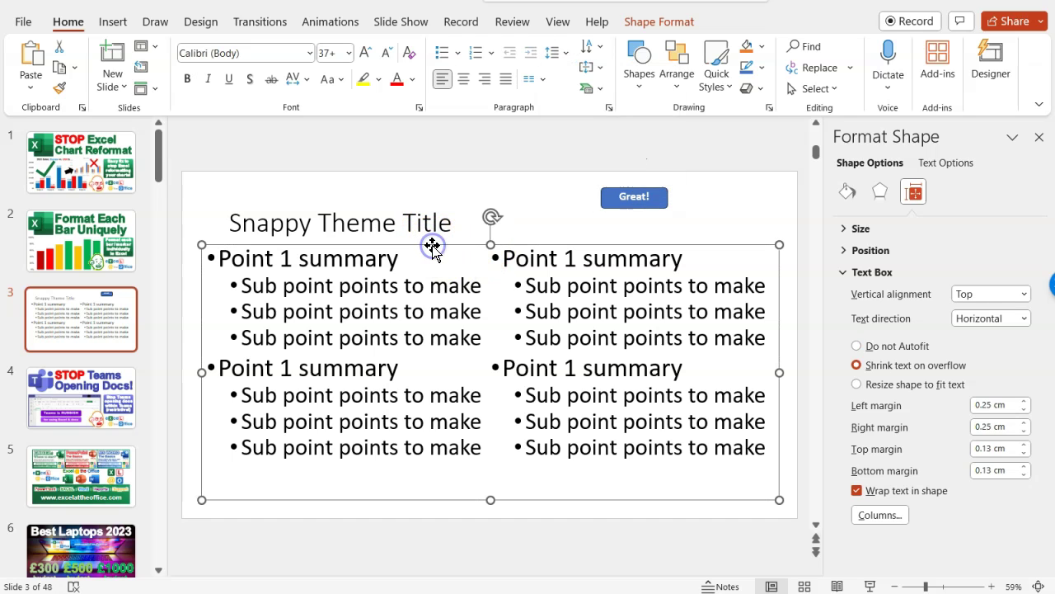
left_click(563, 54)
left_click(615, 187)
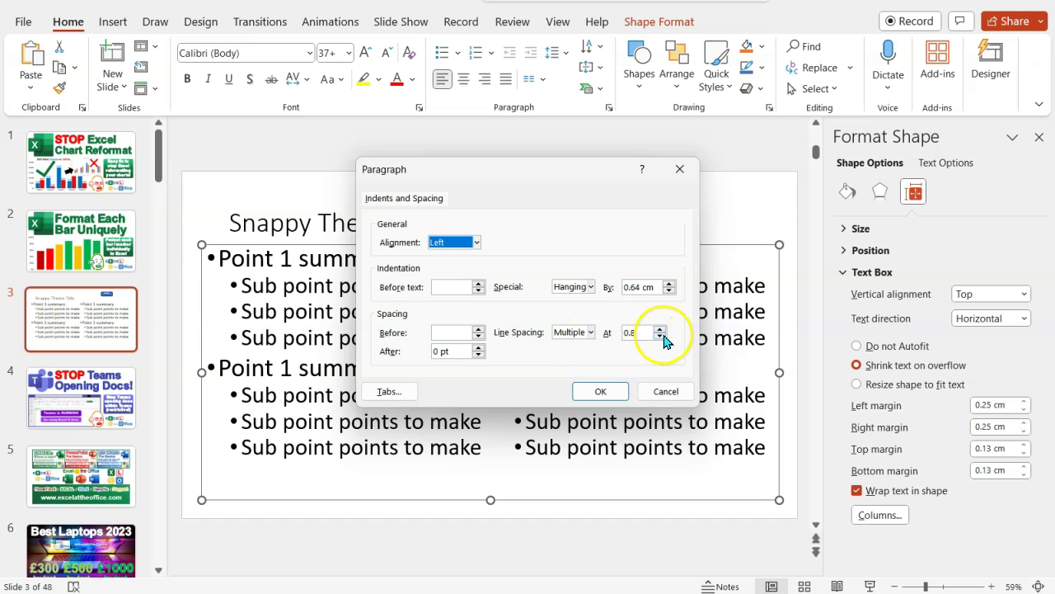
- Enter 0 pt for Spacing Before in the Paragraph dialog and apply it
left_click(453, 333)
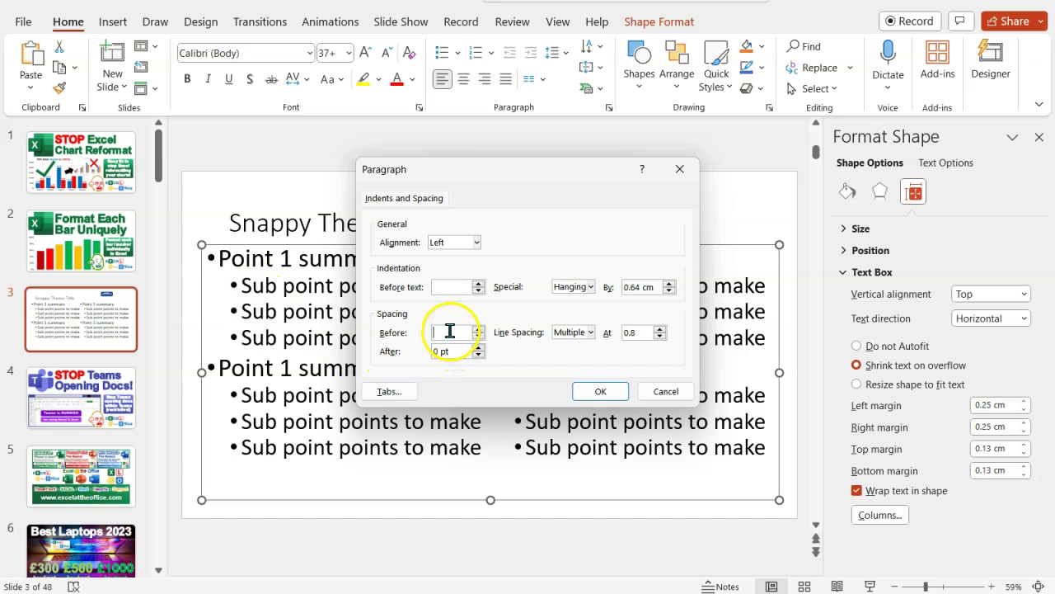
type("0")
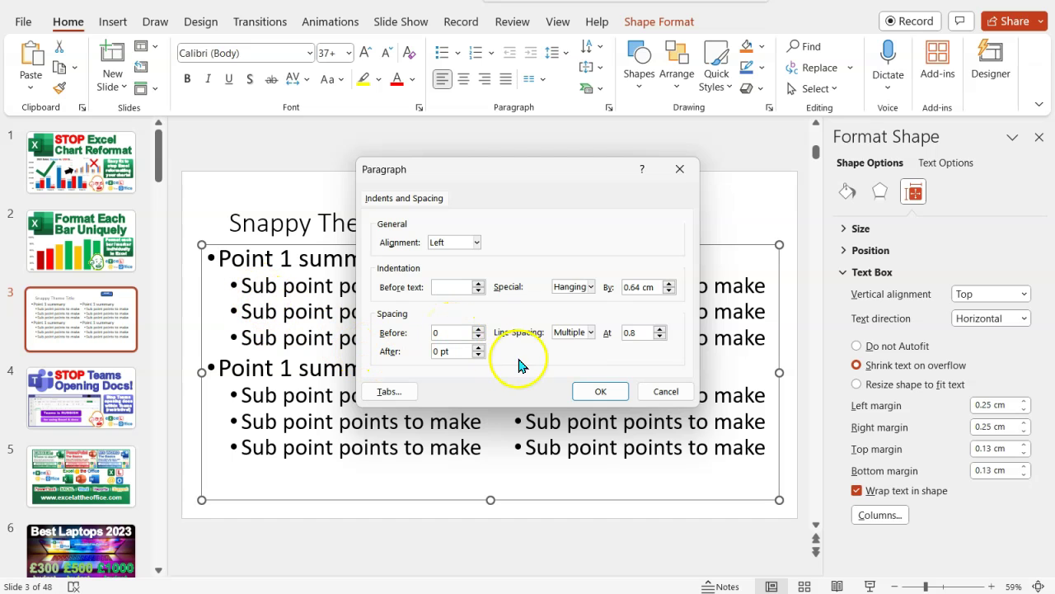
left_click(440, 351)
left_click(600, 393)
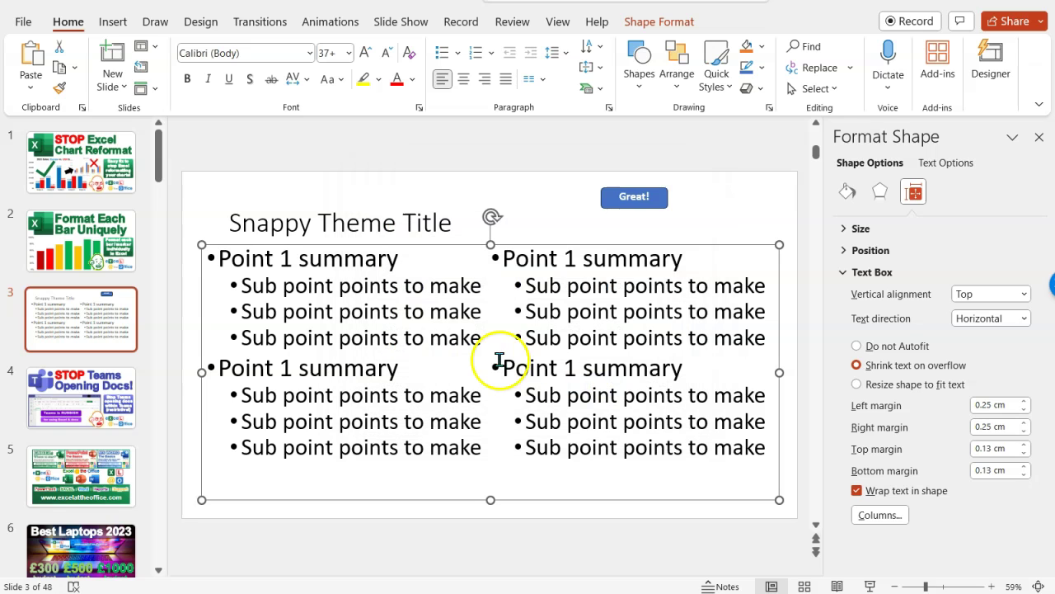
- Reopen Line Spacing Options and set Spacing Before to 0 again, keeping 0.8 line spacing
left_click(532, 78)
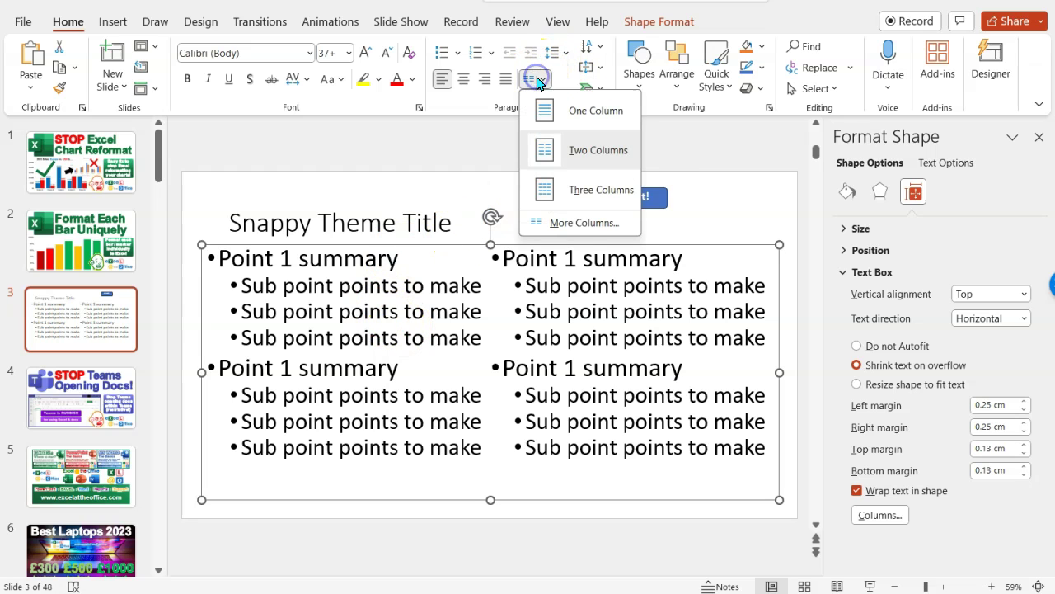
left_click(554, 52)
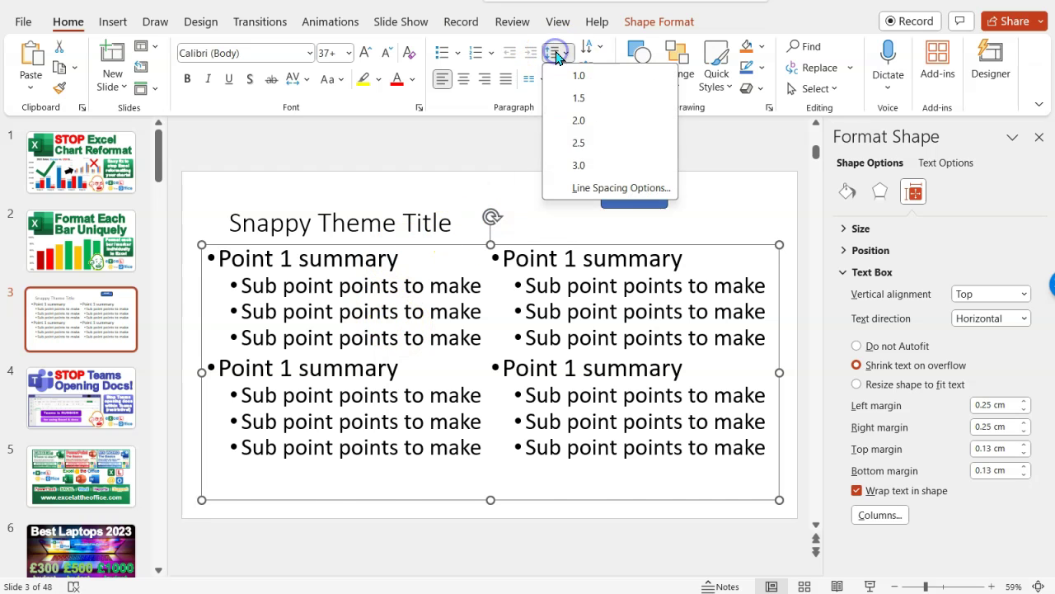
left_click(590, 183)
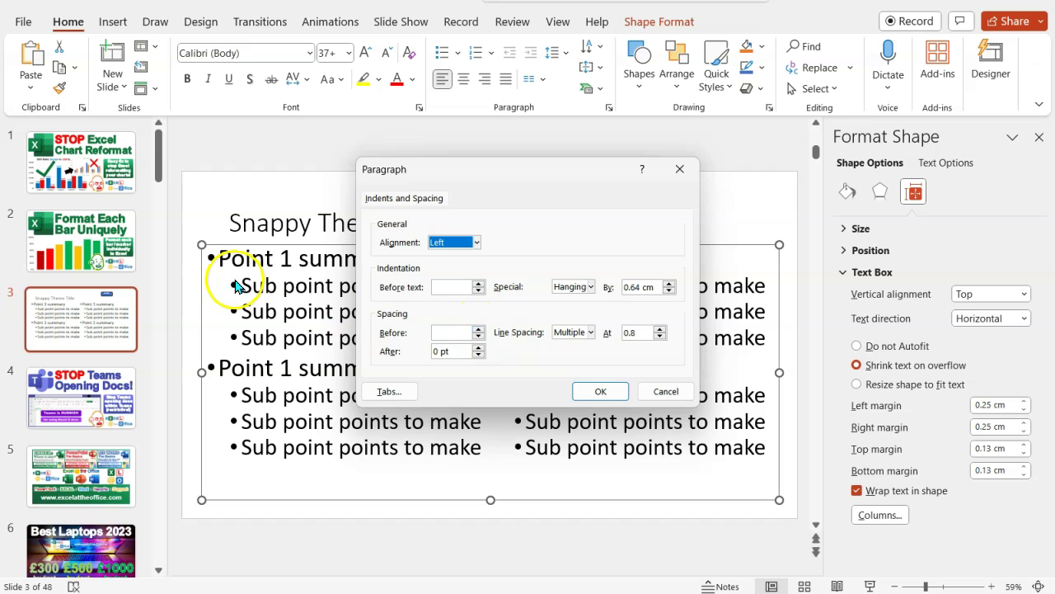
left_click(227, 280)
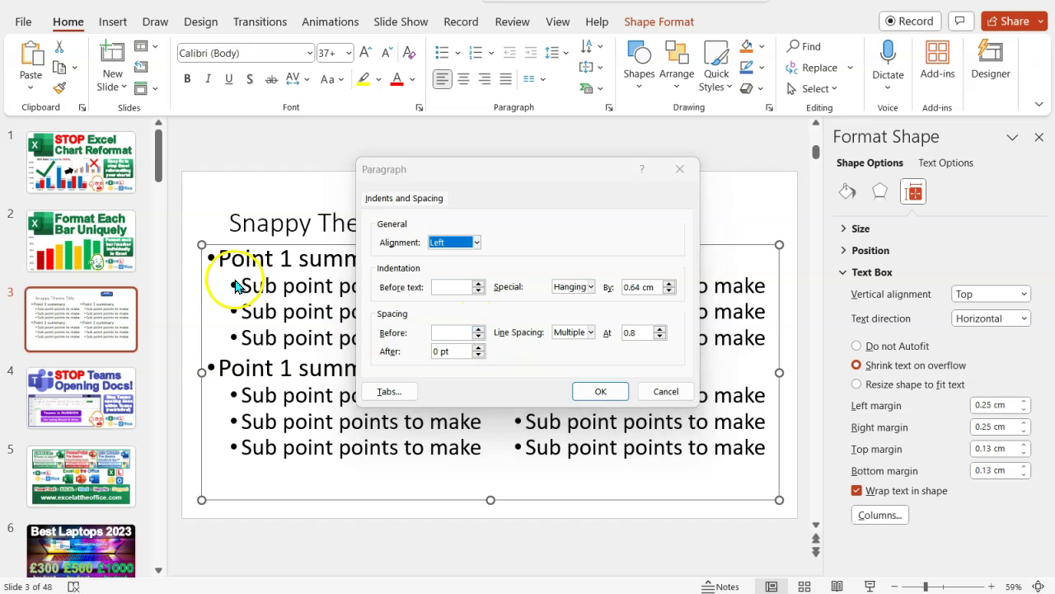
left_click(456, 333)
type("0")
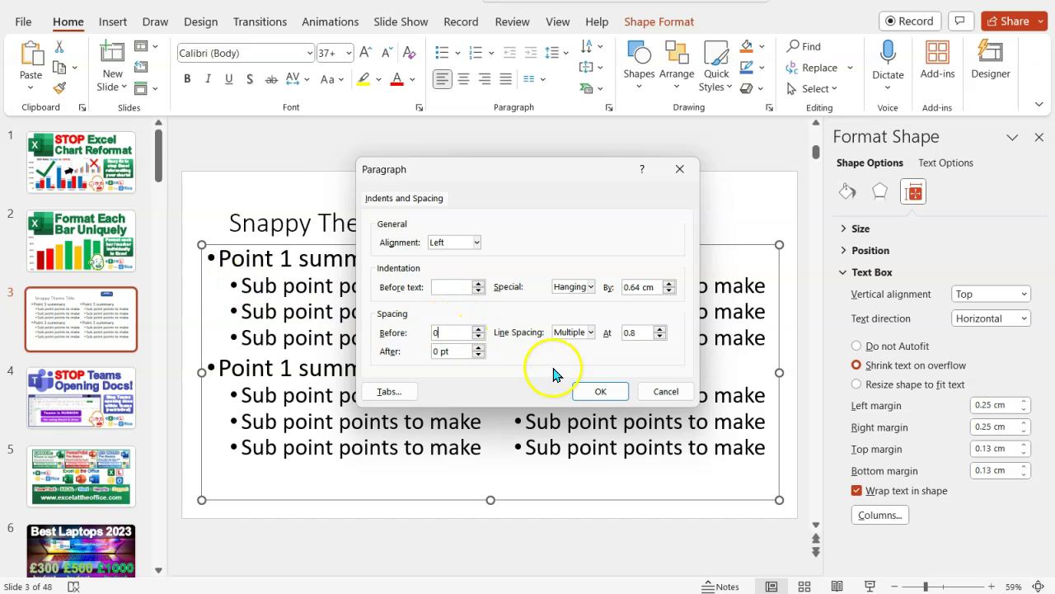
left_click(601, 392)
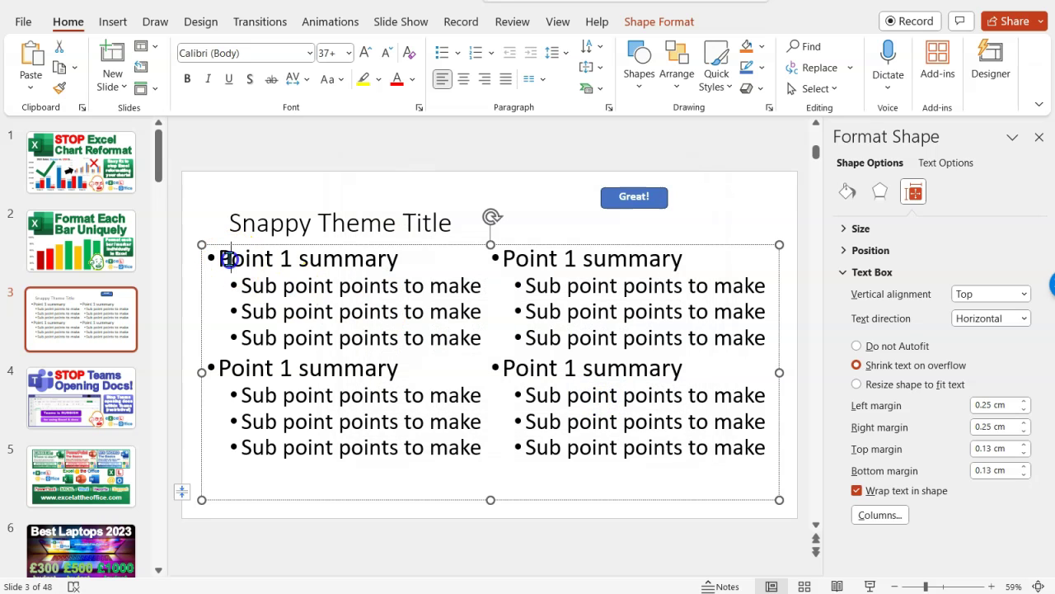
- Select the bullet text in both columns and give every paragraph 0 pt Spacing Before
left_click_drag(223, 259, 867, 448)
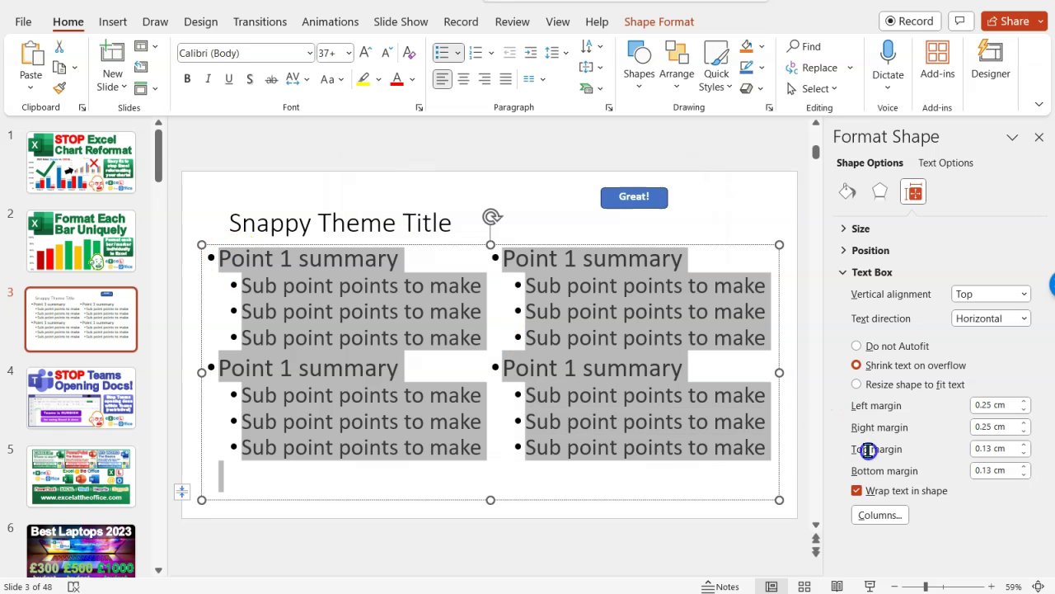
left_click(558, 55)
left_click(599, 189)
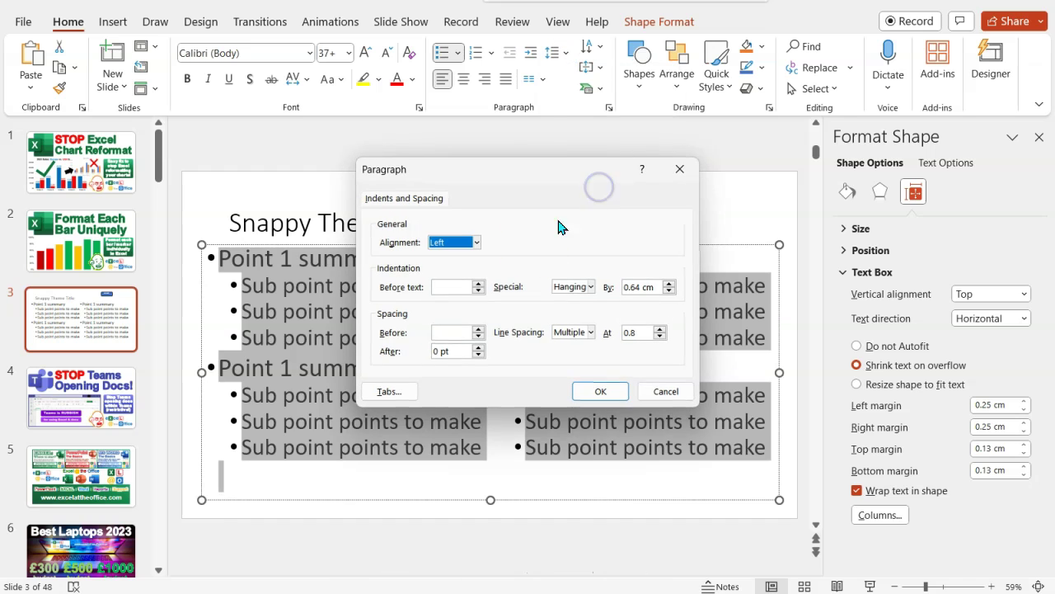
left_click(452, 330)
left_click(479, 328)
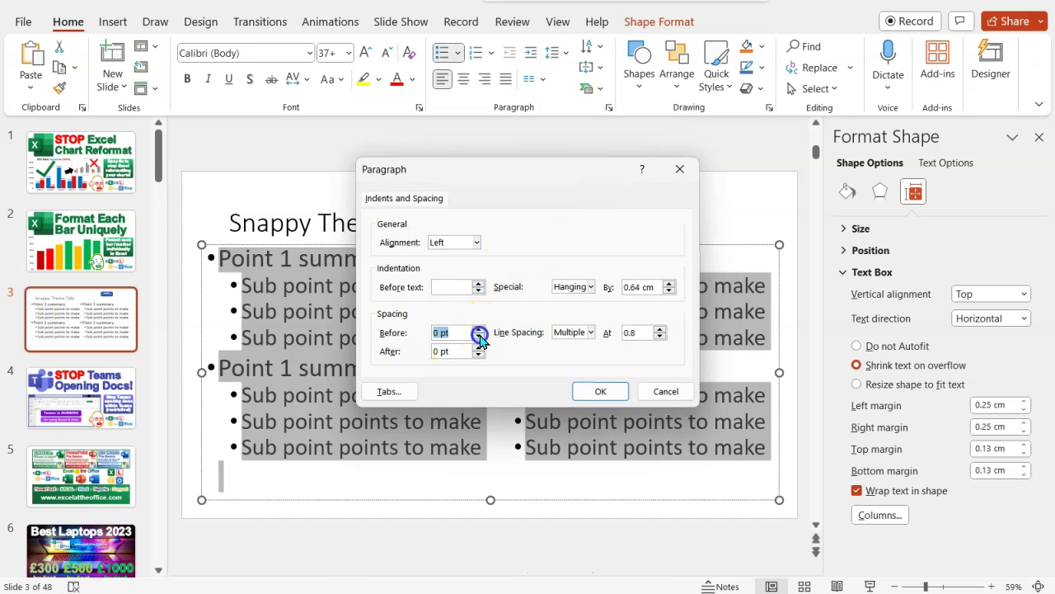
left_click(591, 392)
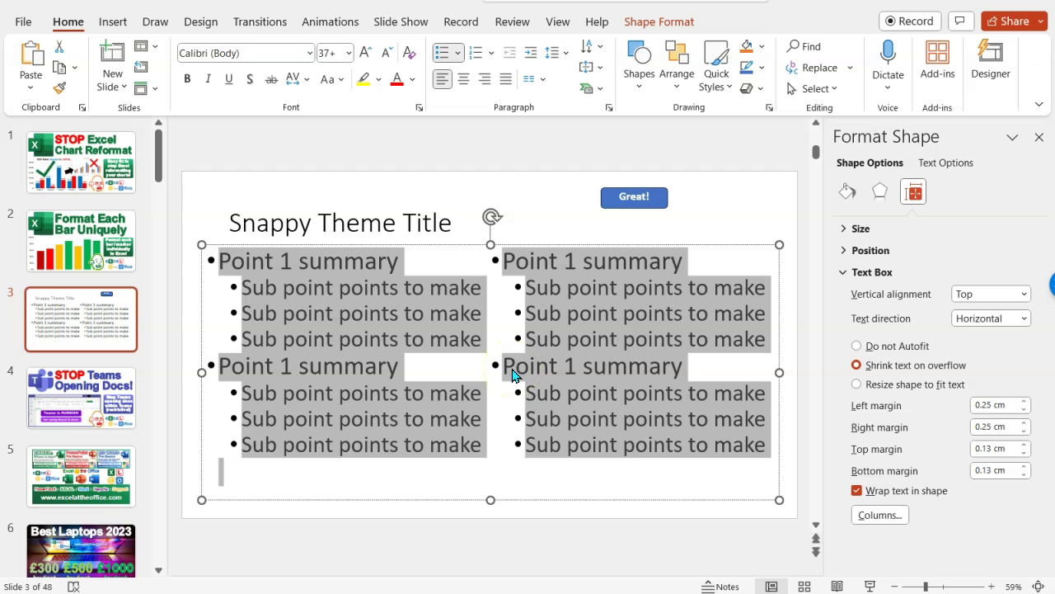
left_click(543, 243)
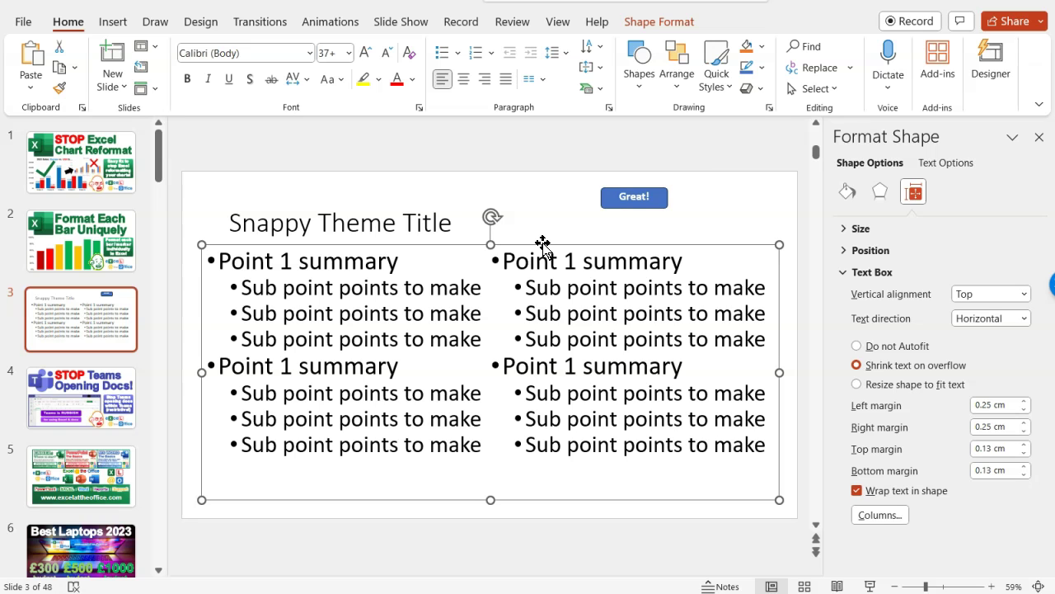
- Close the Format Shape pane to show the full two-column slide
left_click(1040, 137)
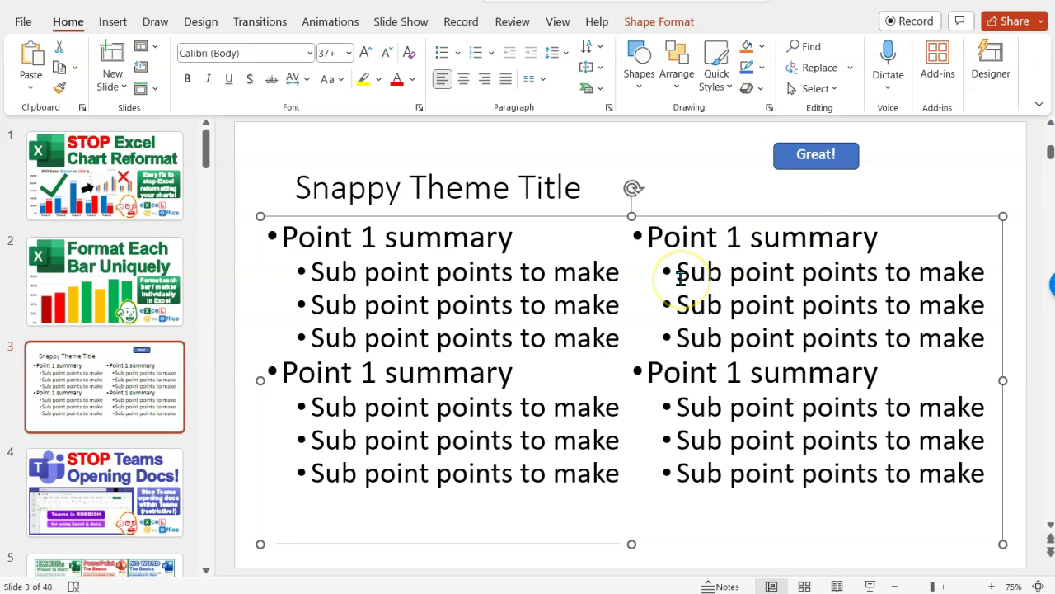